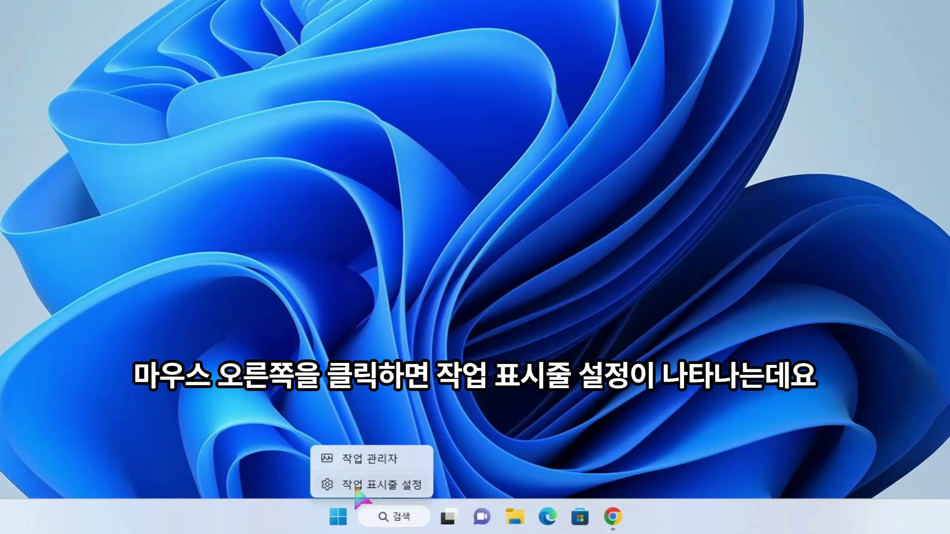
Open the taskbar settings and set the search item to show only the search icon (검색 아이콘만)
left_click(355, 486)
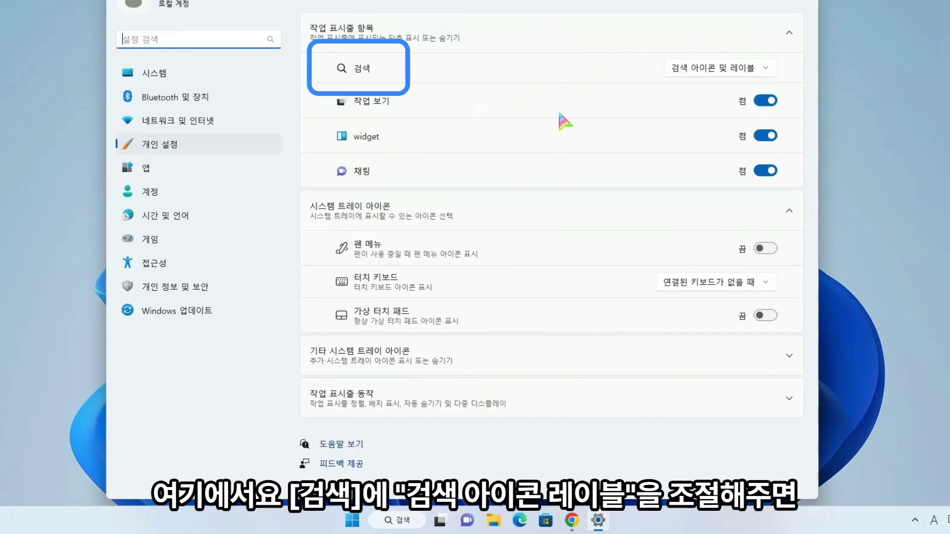
left_click(721, 69)
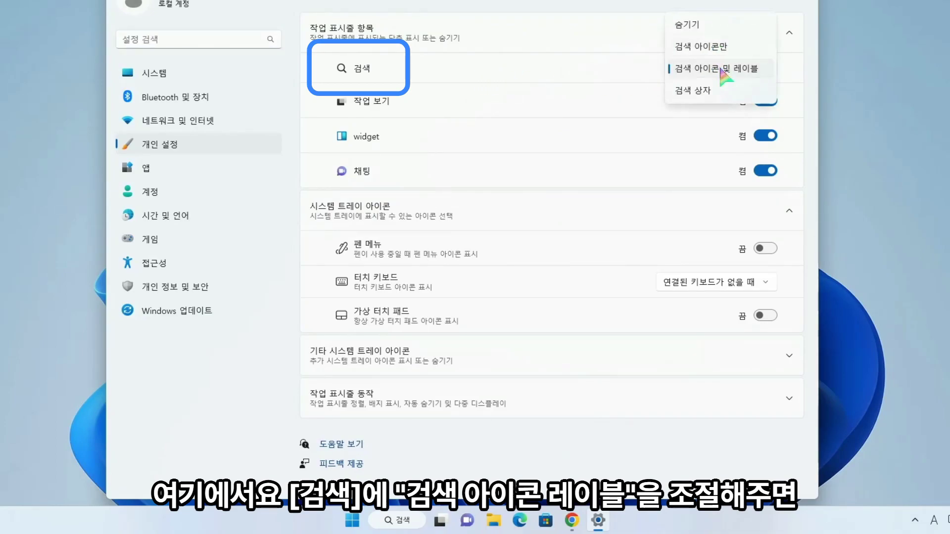
left_click(720, 44)
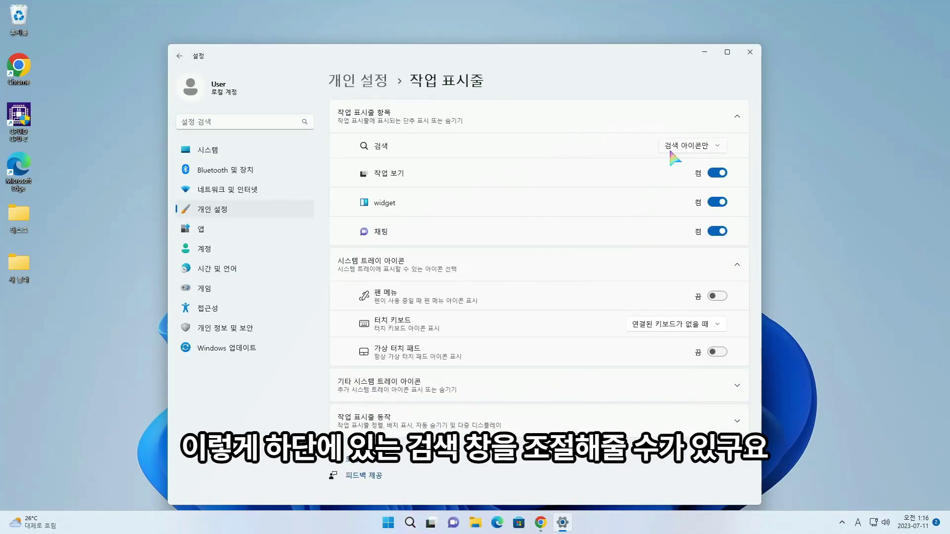
left_click(692, 146)
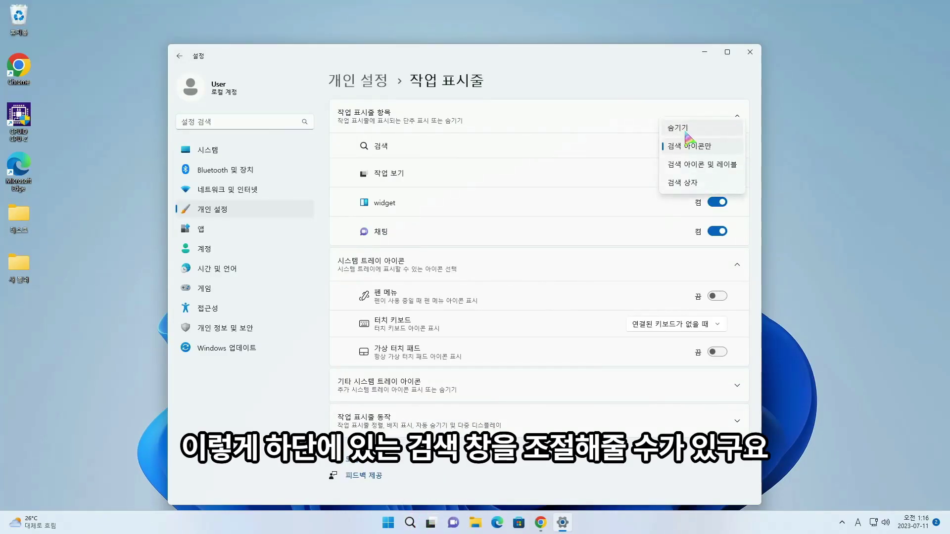
left_click(680, 148)
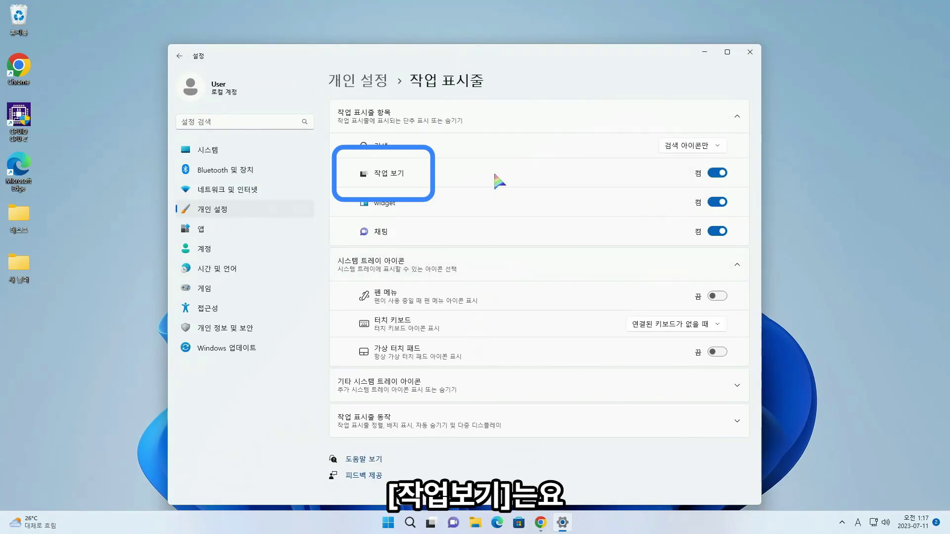
View and close the Task View overview, and open the widgets board and dismiss its sign-in notice
left_click(435, 525)
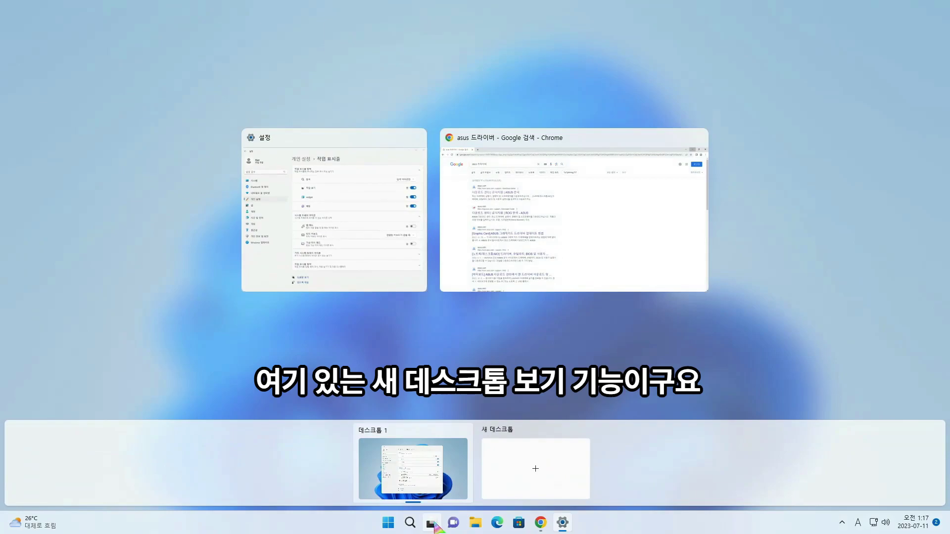
left_click(435, 525)
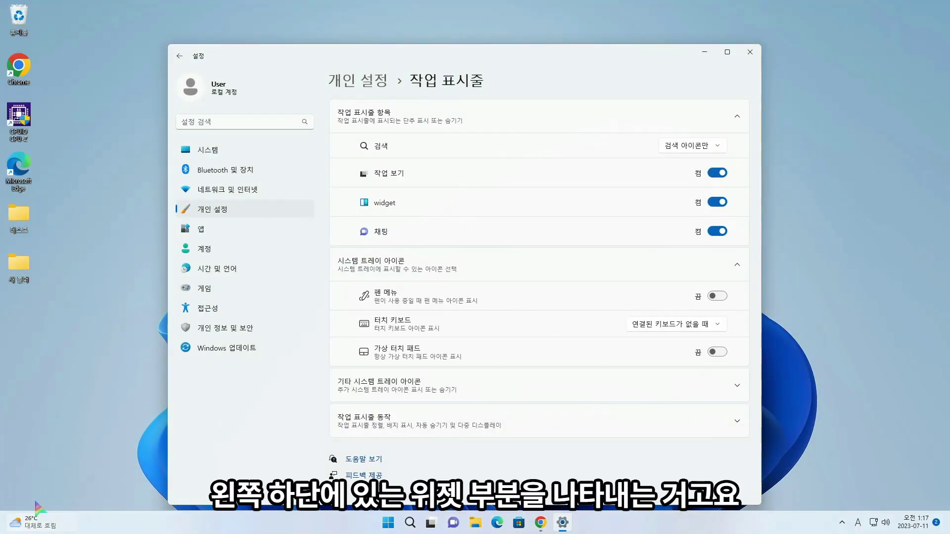
mouse_move(44, 521)
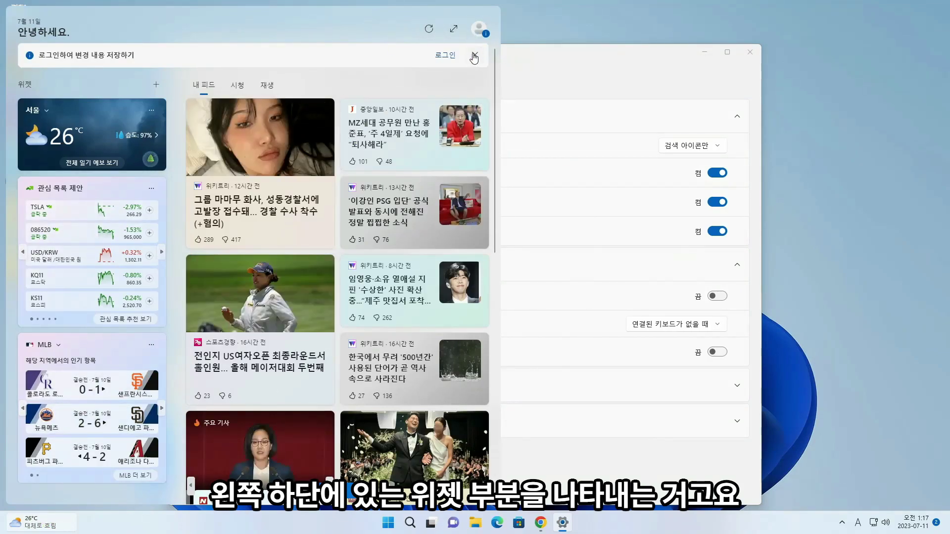
left_click(475, 57)
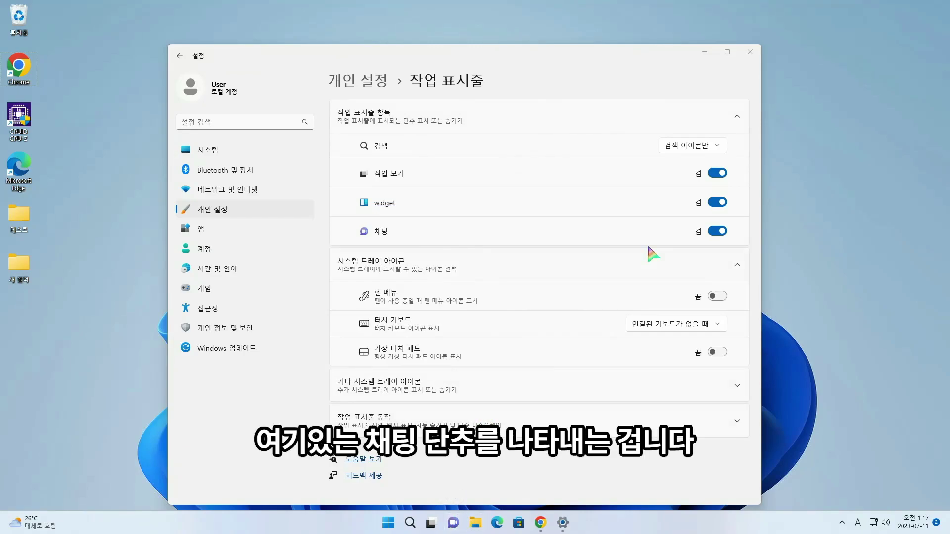
Turn off the 작업 보기, widget and 채팅 taskbar items
left_click(717, 173)
left_click(715, 202)
left_click(713, 232)
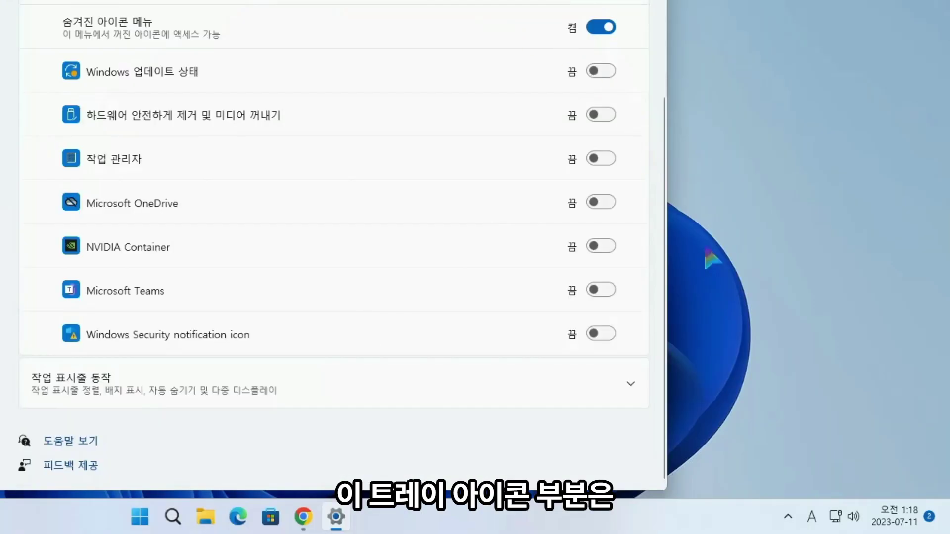
View the hidden tray icons, and switch the 숨겨진 아이콘 메뉴 off and back on
left_click(787, 516)
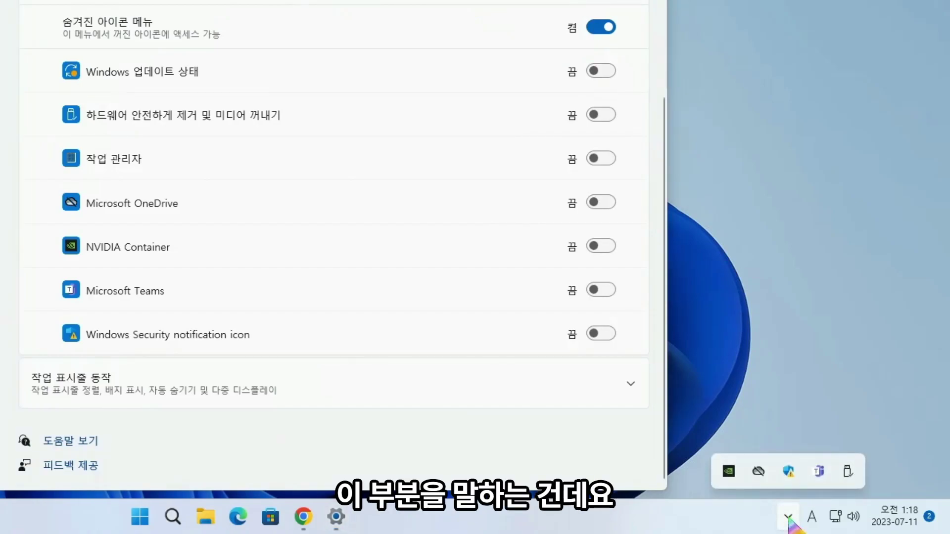
left_click(789, 518)
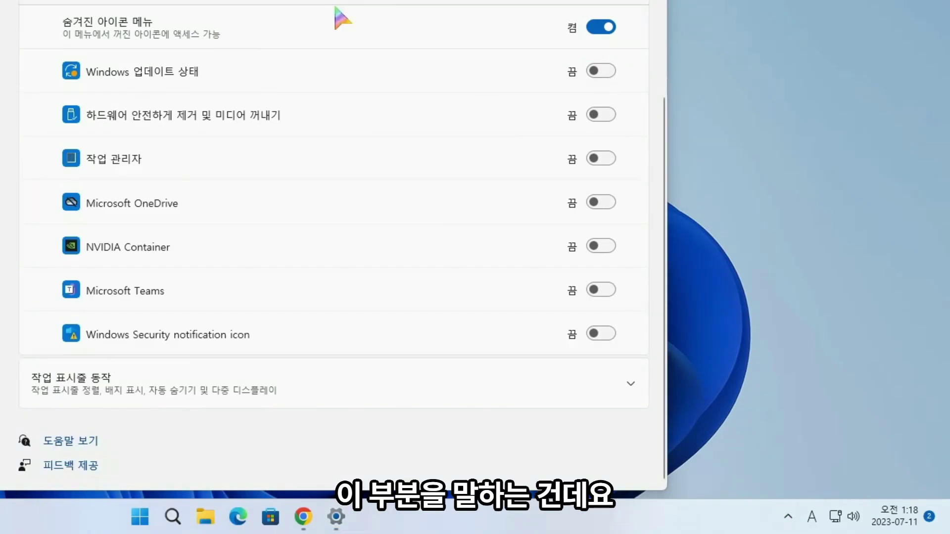
left_click(718, 197)
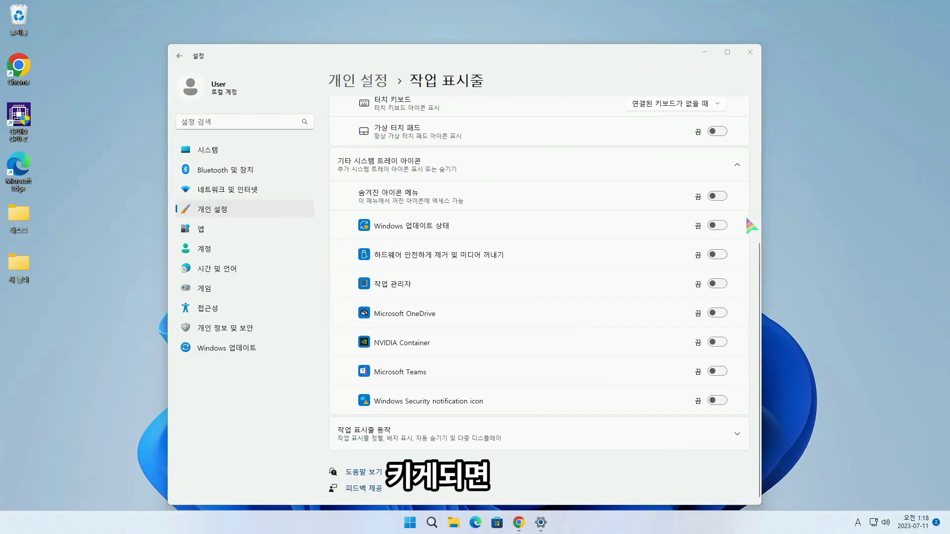
left_click(717, 196)
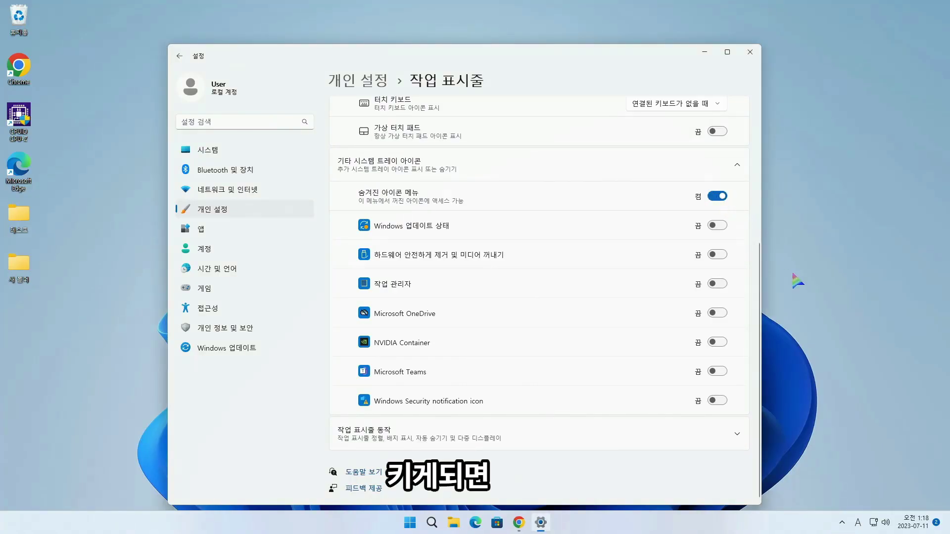
Examine the icons in the taskbar's hidden icons flyout again
left_click(841, 523)
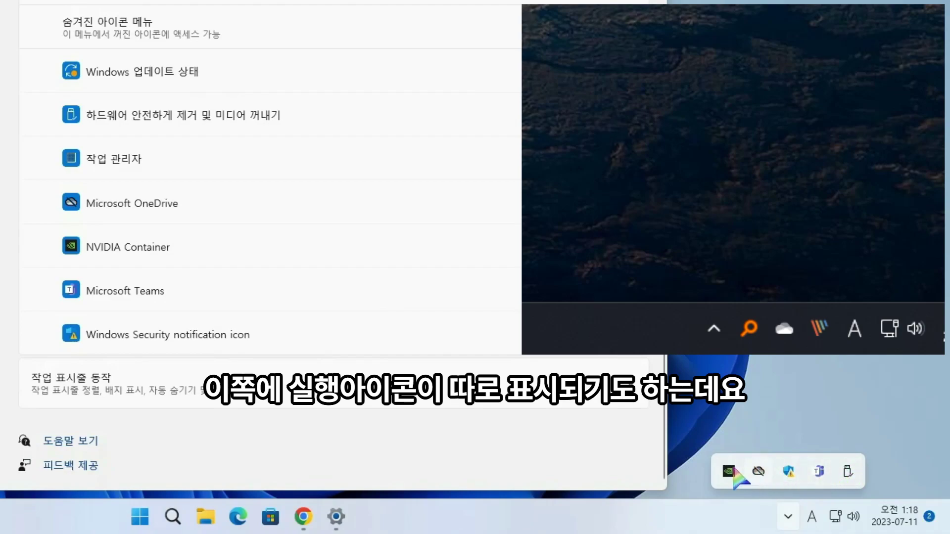
left_click(788, 517)
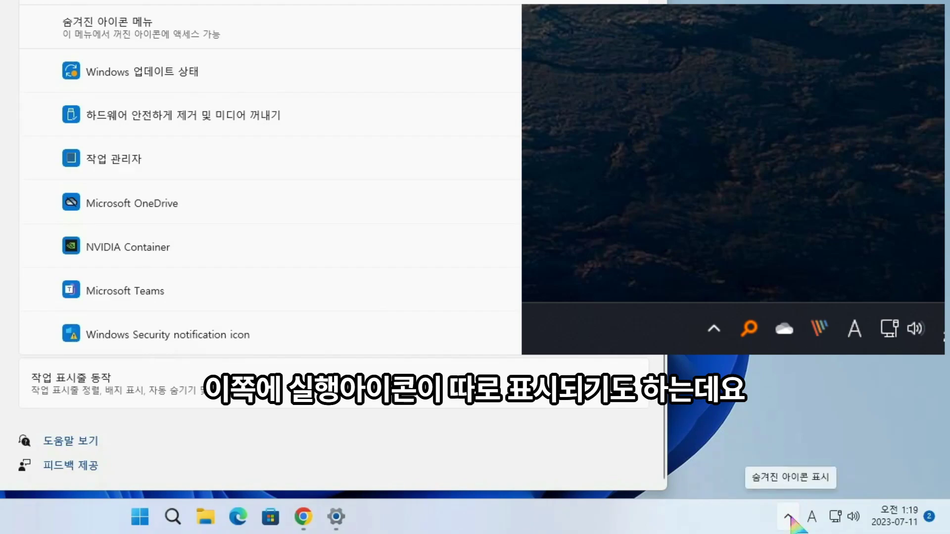
left_click(789, 517)
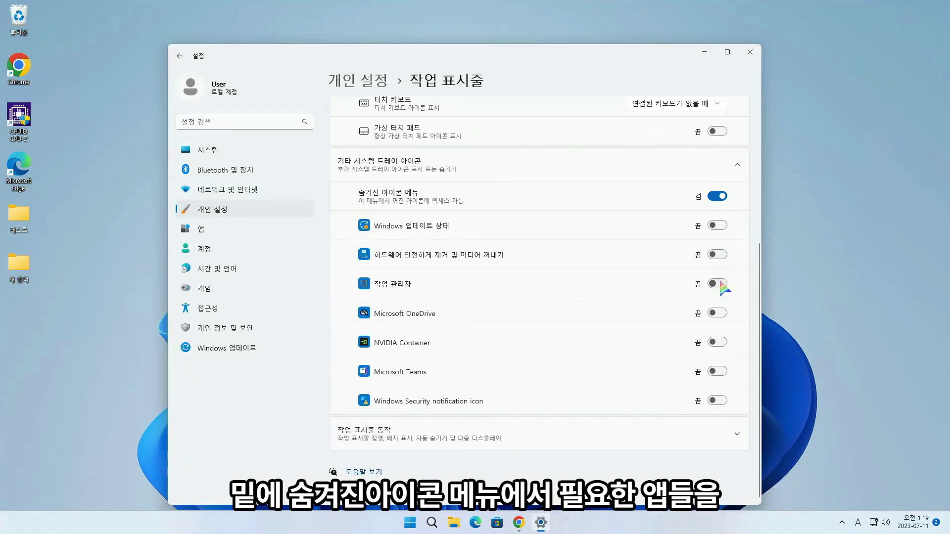
Turn the tray icons for safe hardware removal (하드웨어 안전하게 제거 및 미디어 꺼내기), Microsoft OneDrive and Microsoft Teams on and back off
left_click(720, 313)
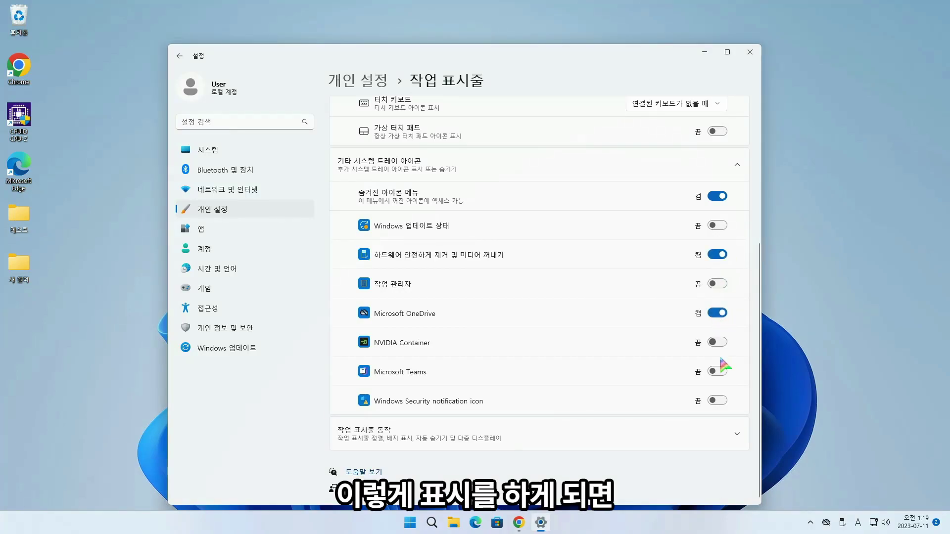
left_click(718, 372)
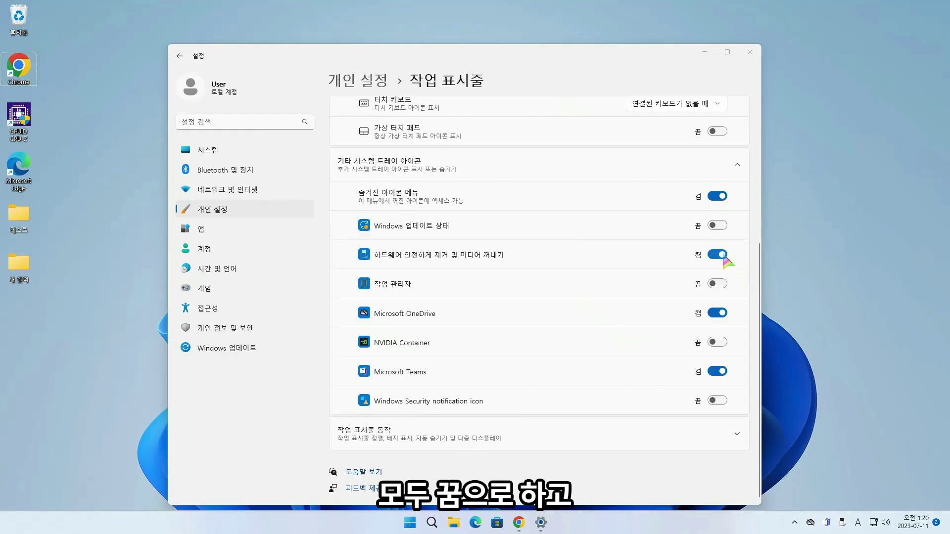
left_click(601, 114)
left_click(601, 202)
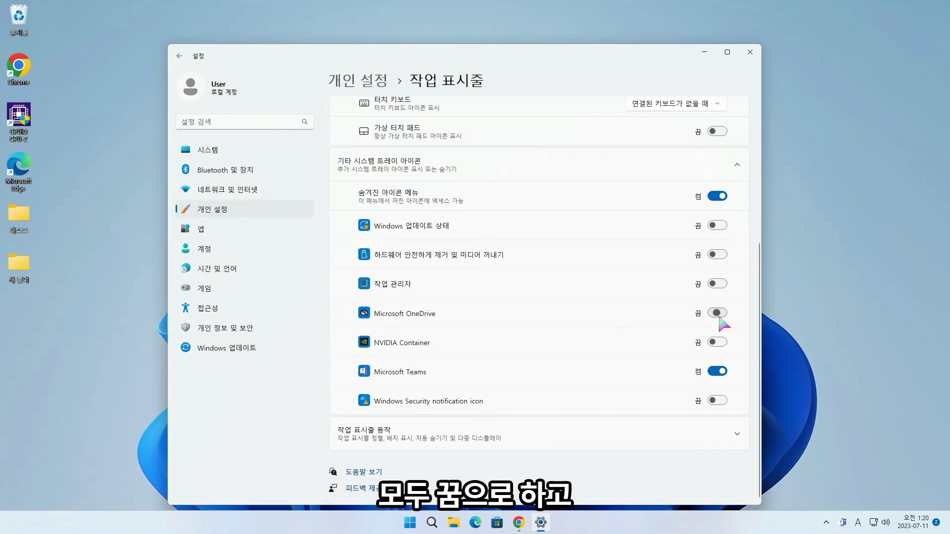
left_click(719, 371)
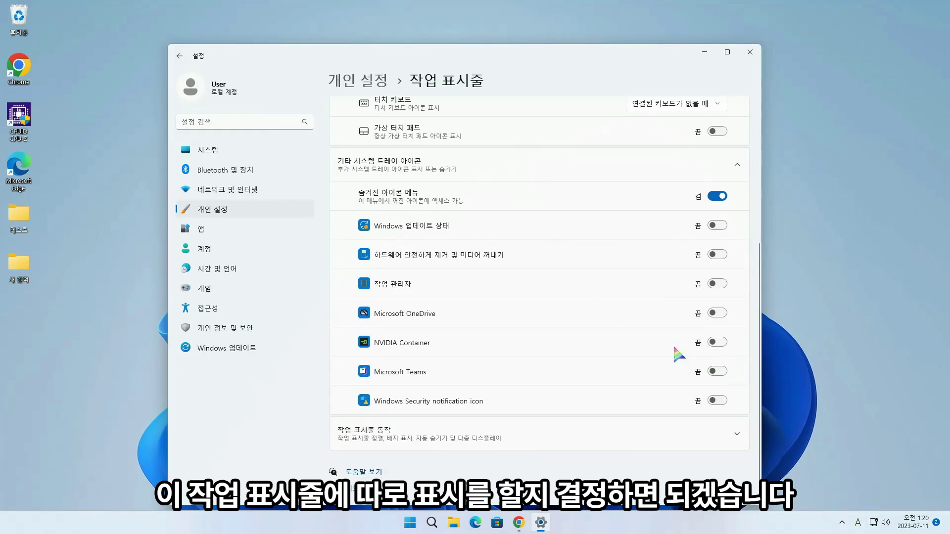
In the taskbar behaviors, set the taskbar alignment to 왼쪽 and back to 가운데
left_click(585, 430)
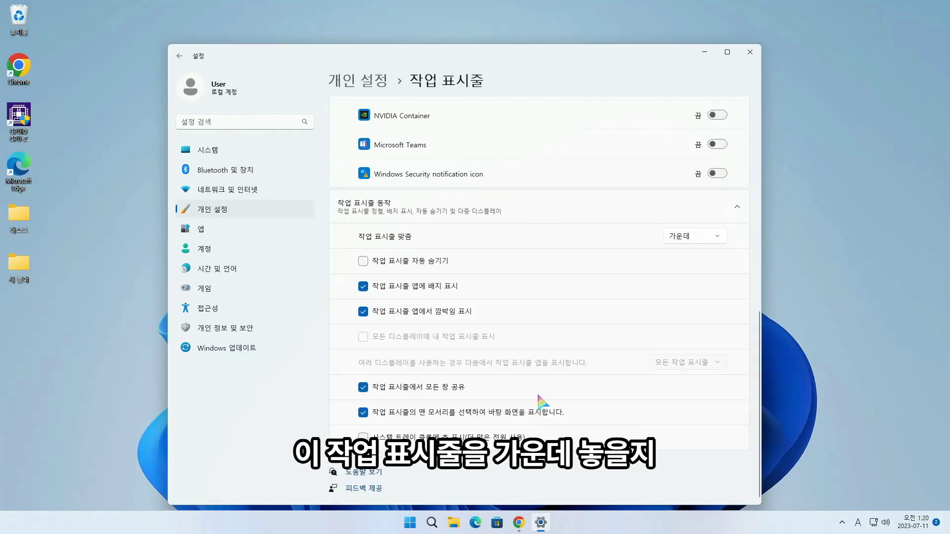
left_click(686, 240)
left_click(680, 215)
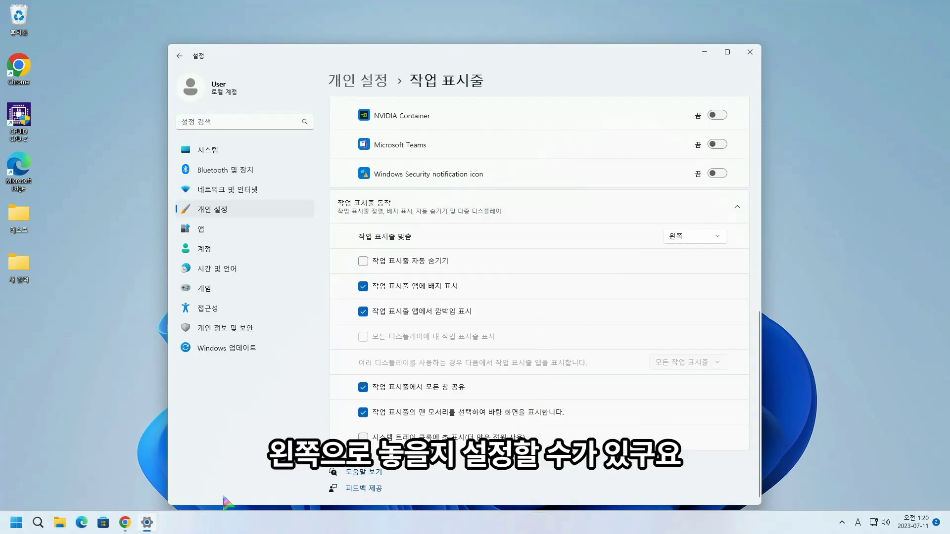
left_click(694, 238)
left_click(689, 258)
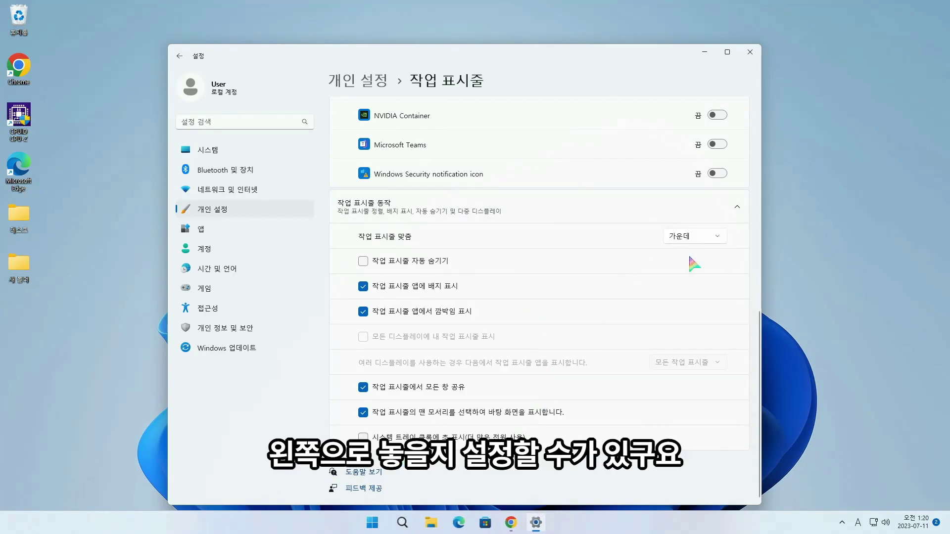
Enable automatic taskbar hiding (작업 표시줄 자동 숨기기) and reveal the hidden taskbar
left_click(363, 261)
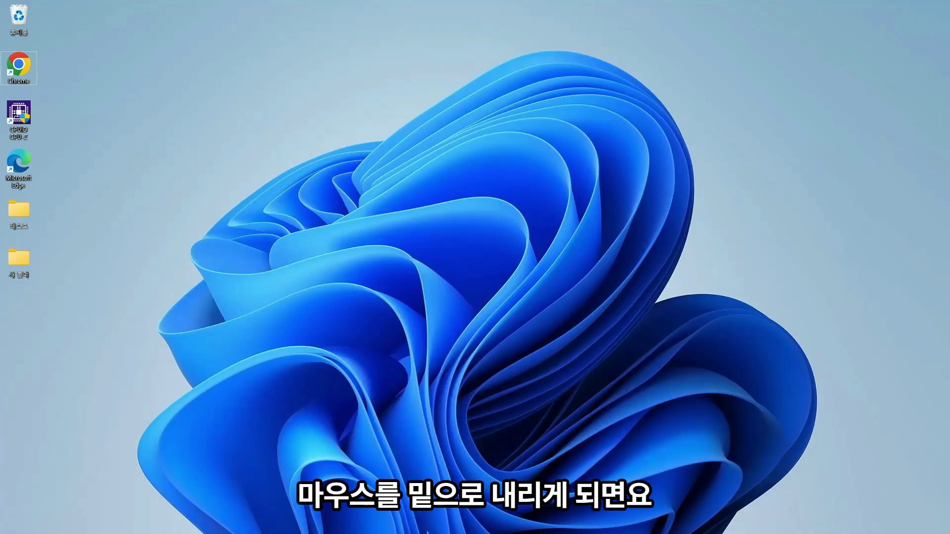
mouse_move(427, 532)
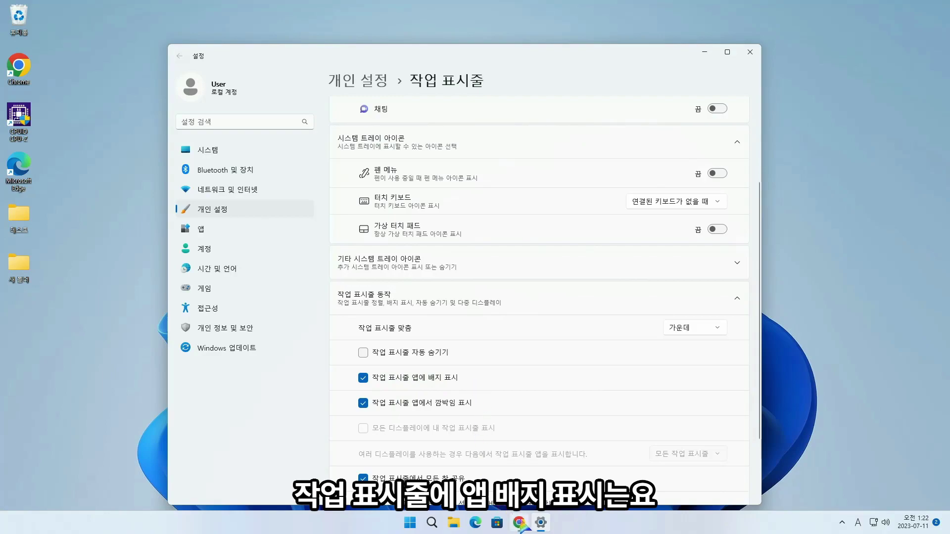
View Chrome's window preview on the taskbar and look over the remaining taskbar behavior options
mouse_move(517, 525)
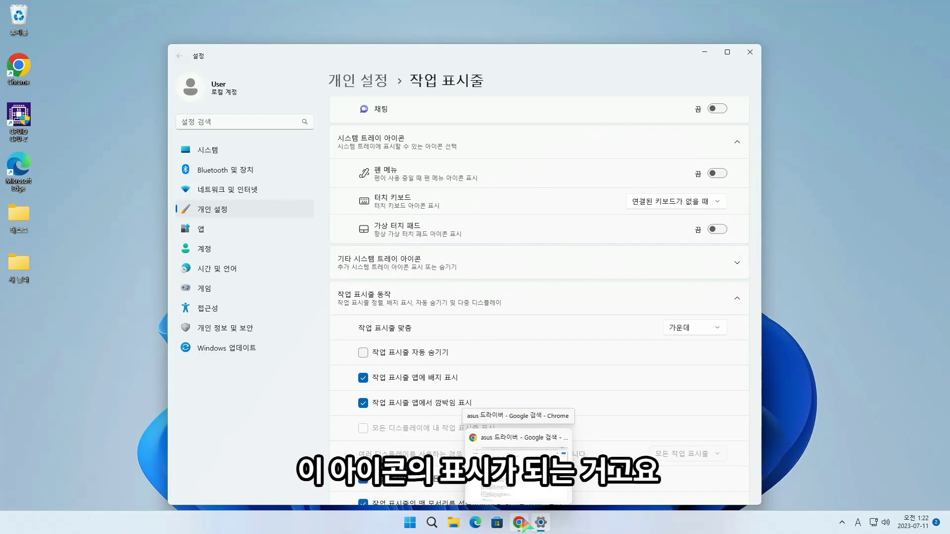
scroll(561, 347, "down", 2)
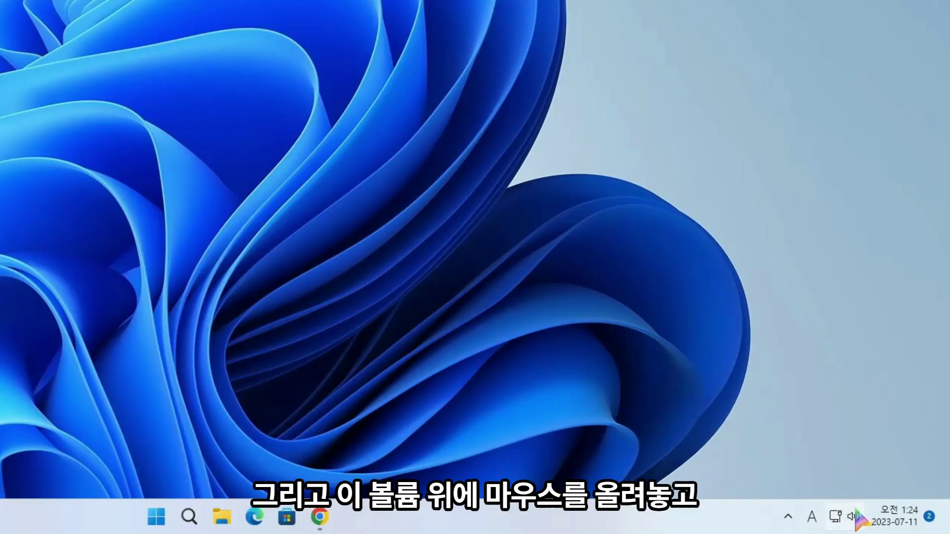
Open the quick settings for editing and unpin 야간 모드, 접근성, 근거리 공유, 유선 디스플레이 and 다른 화면에 표시
mouse_move(853, 510)
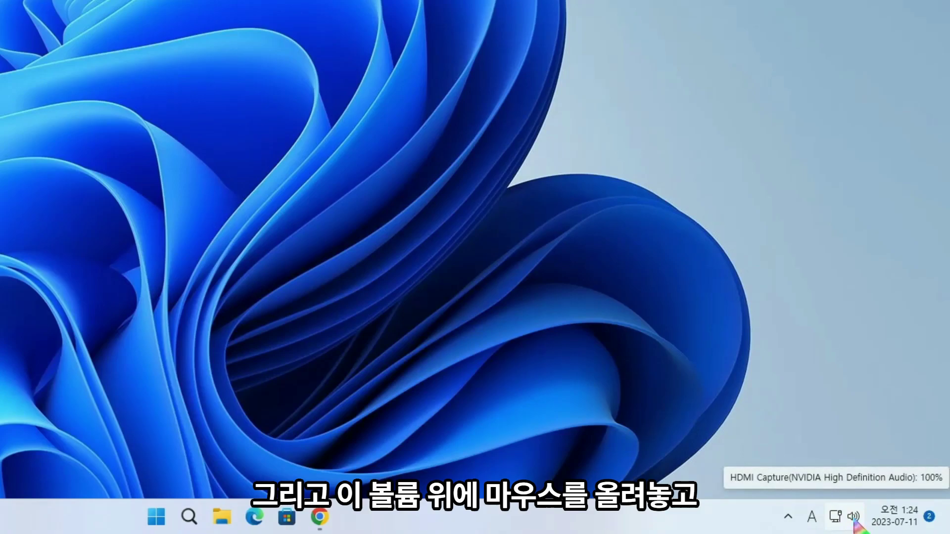
left_click(854, 516)
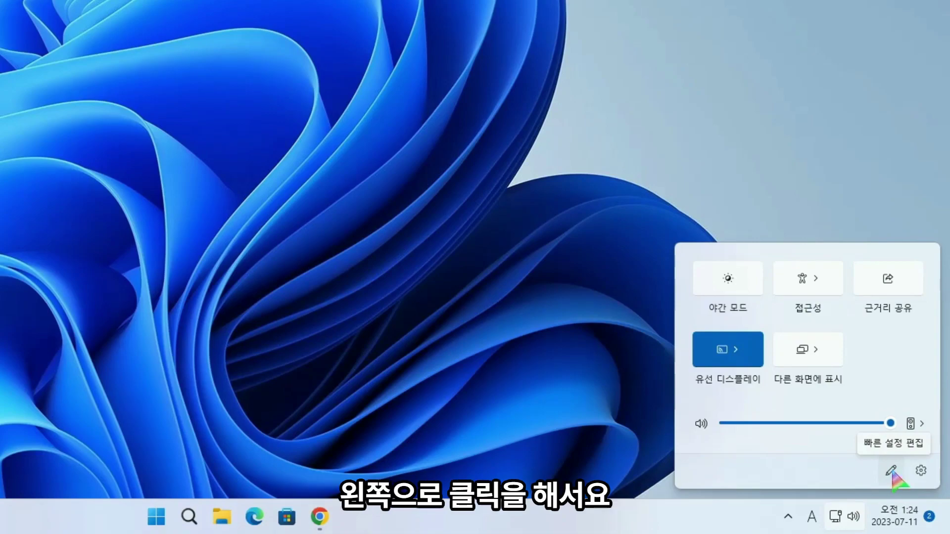
left_click(891, 470)
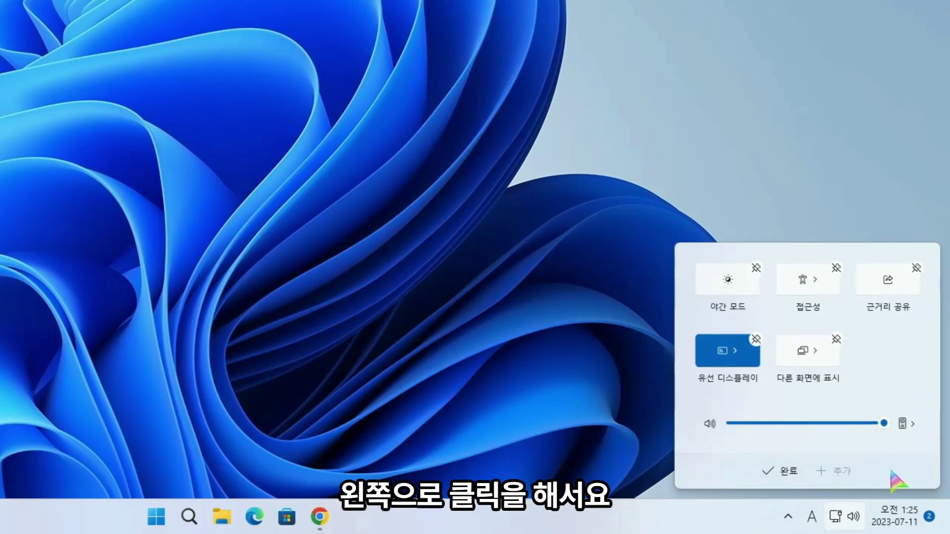
left_click(756, 268)
left_click(755, 268)
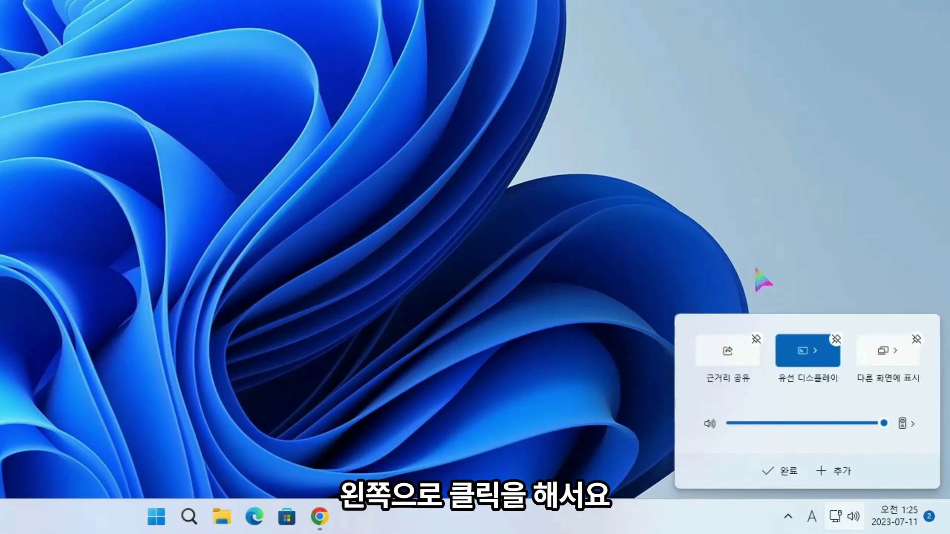
left_click(756, 340)
left_click(755, 340)
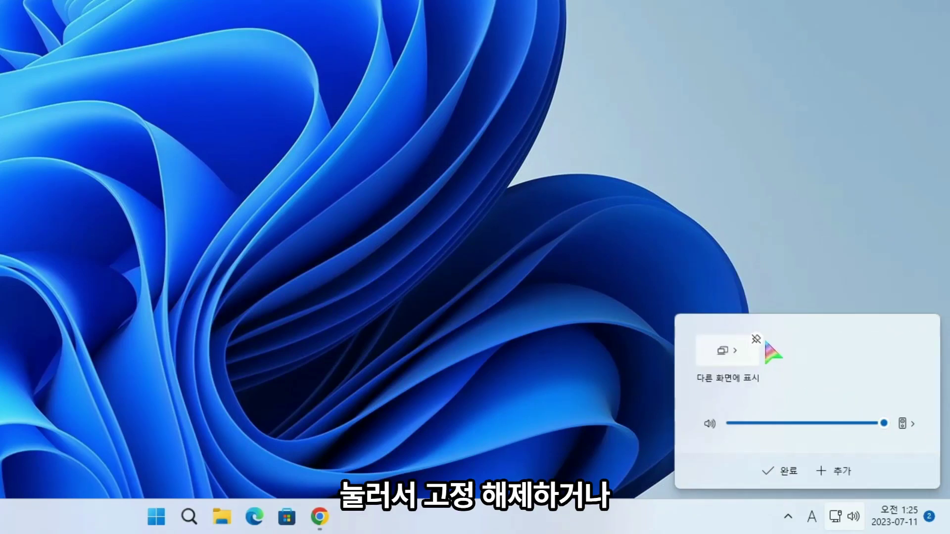
left_click(755, 340)
Add 근거리 공유, 다른 화면에 표시, 야간 모드, 접근성 and 캐스트 back to the quick settings and finish editing
left_click(838, 472)
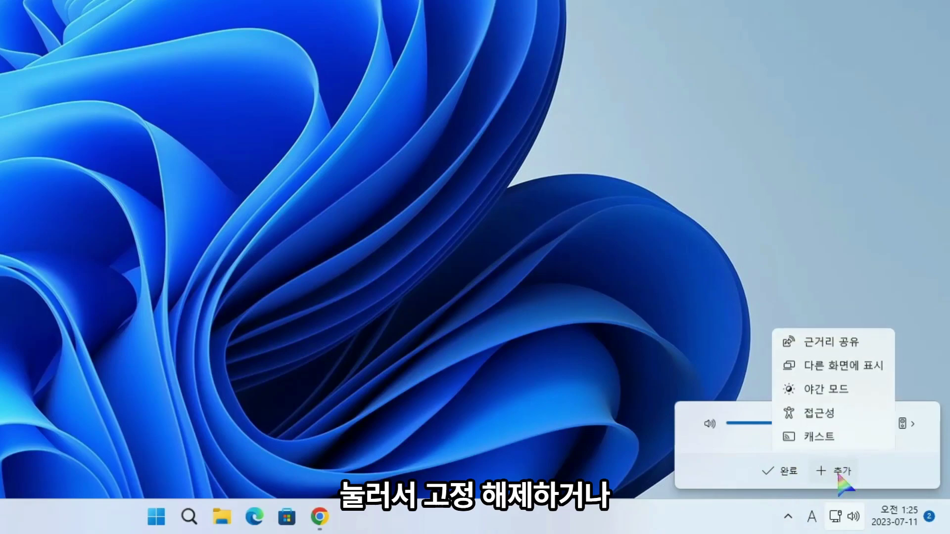
left_click(824, 343)
left_click(840, 472)
left_click(835, 365)
left_click(841, 474)
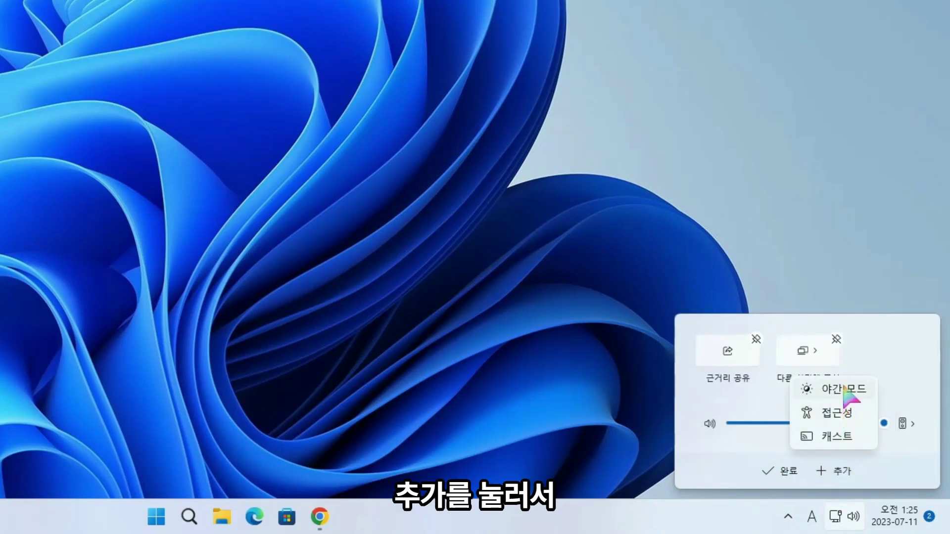
left_click(847, 391)
left_click(849, 472)
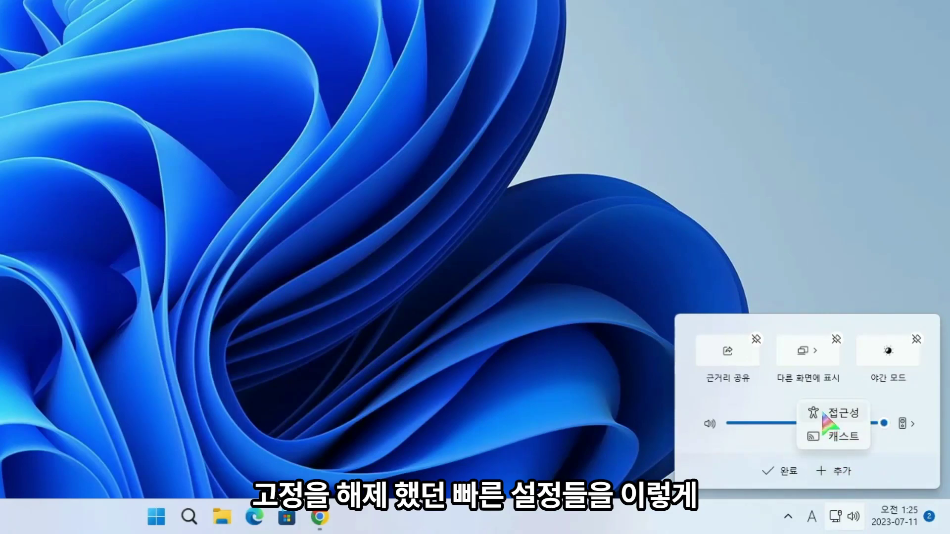
left_click(824, 413)
left_click(841, 473)
left_click(836, 438)
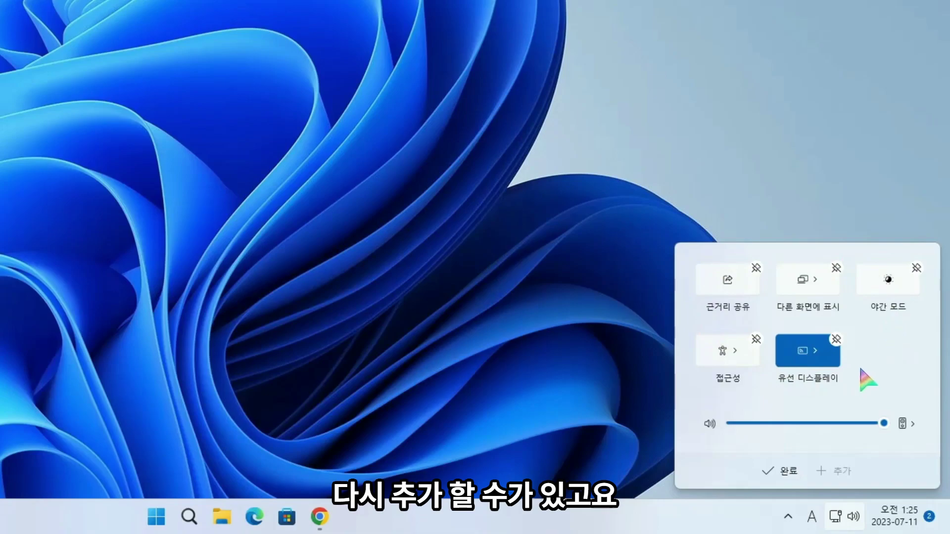
left_click(767, 475)
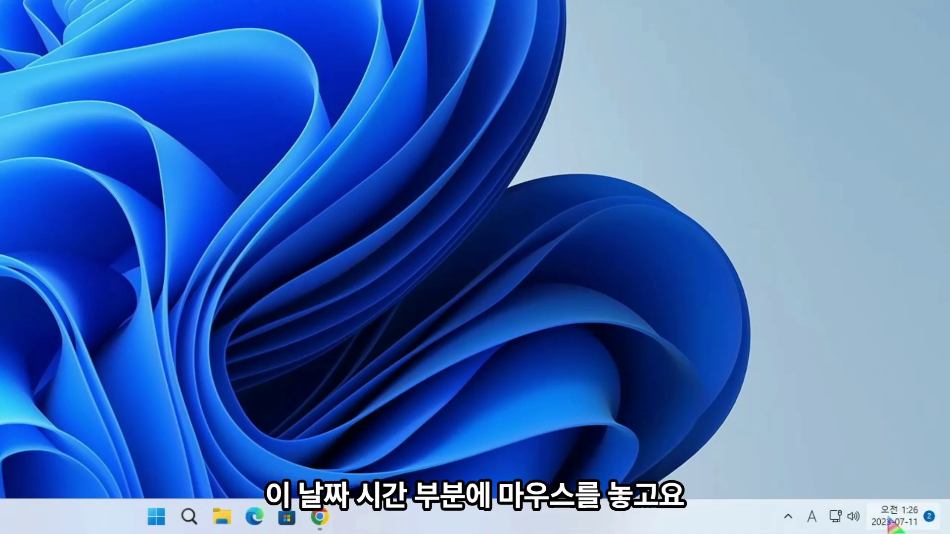
Open the date and time adjustment settings from the taskbar clock, bring up 추가 시계 and move its dialog to the middle
mouse_move(889, 518)
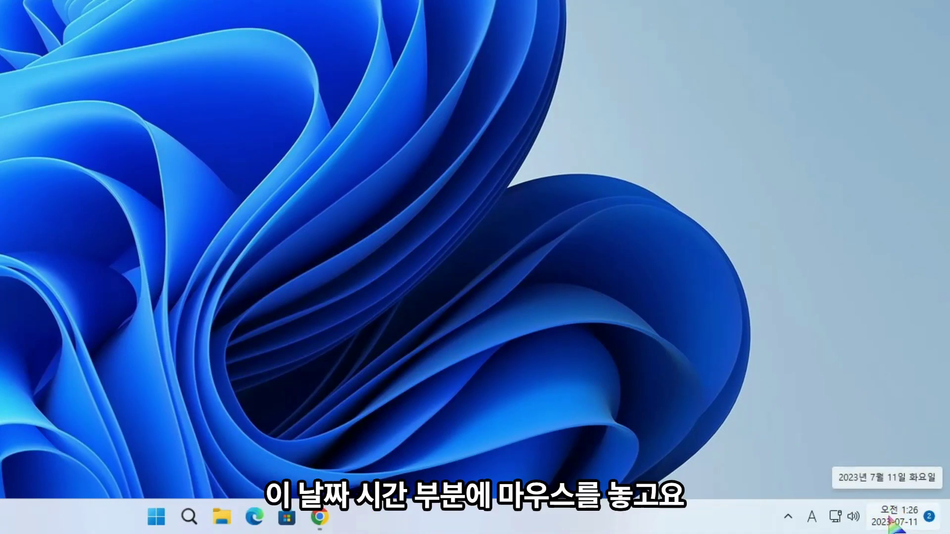
right_click(889, 519)
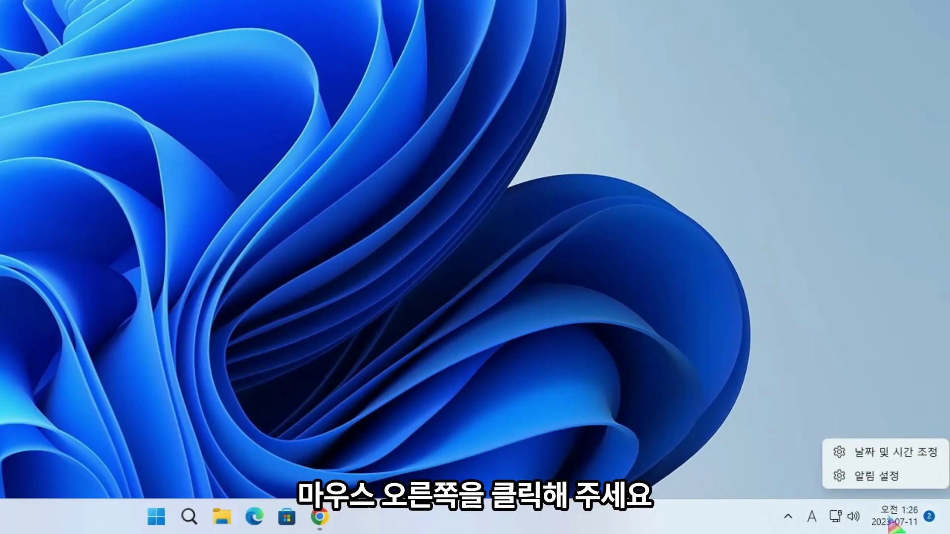
left_click(885, 454)
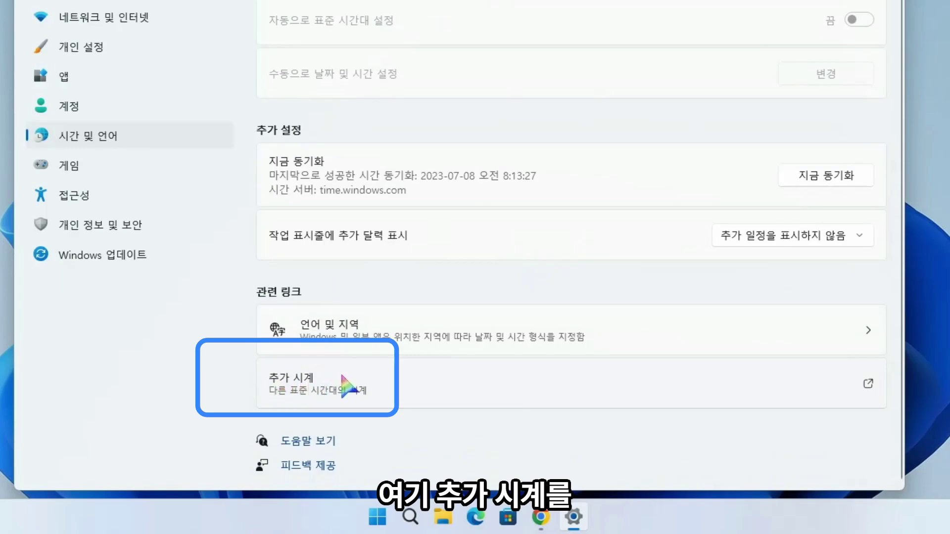
left_click(342, 380)
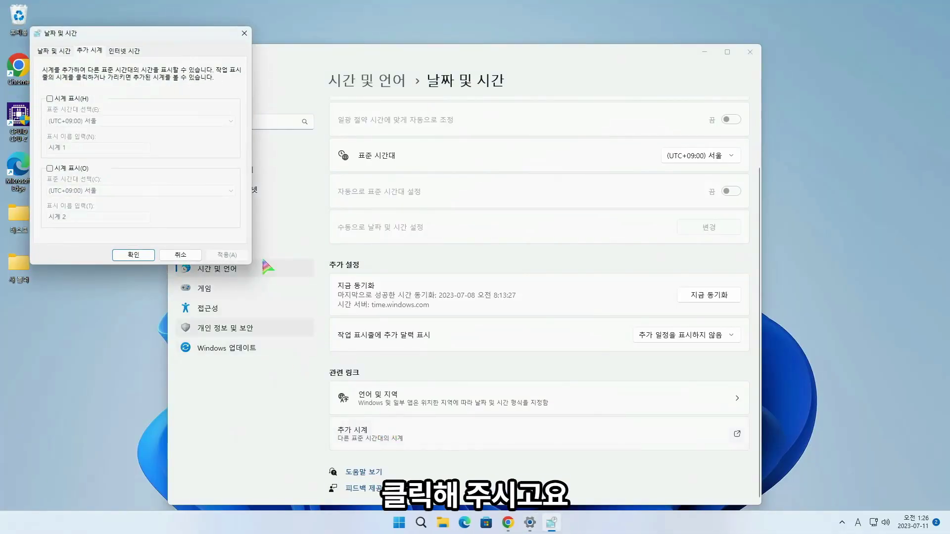
left_click_drag(172, 30, 476, 218)
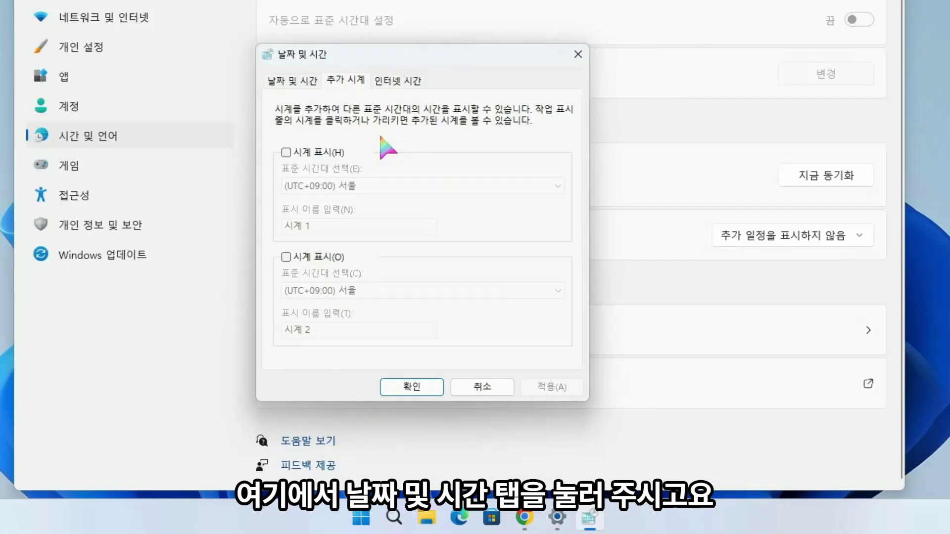
Go through 날짜 및 시간 변경, 달력 설정 변경 and 추가 설정 to open the custom date format options
left_click(288, 81)
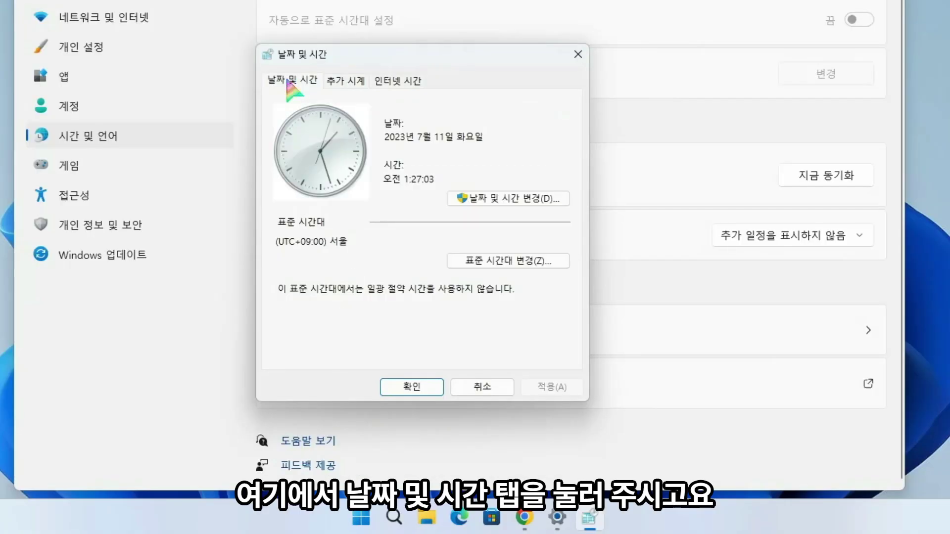
left_click(488, 200)
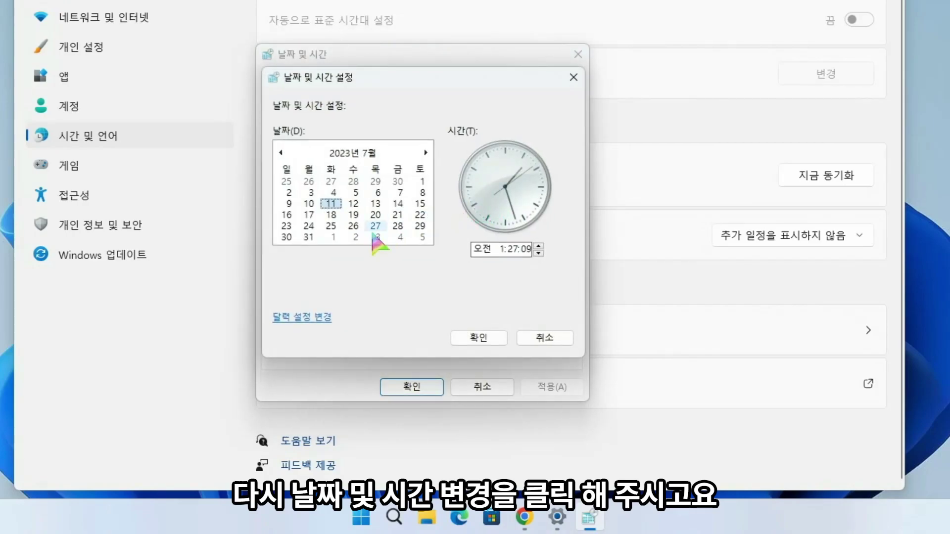
left_click(300, 319)
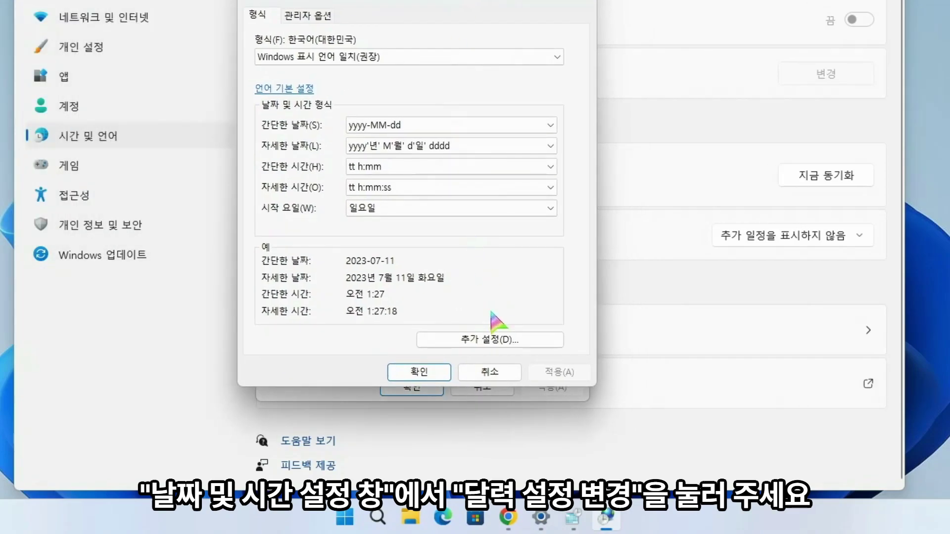
left_click(482, 340)
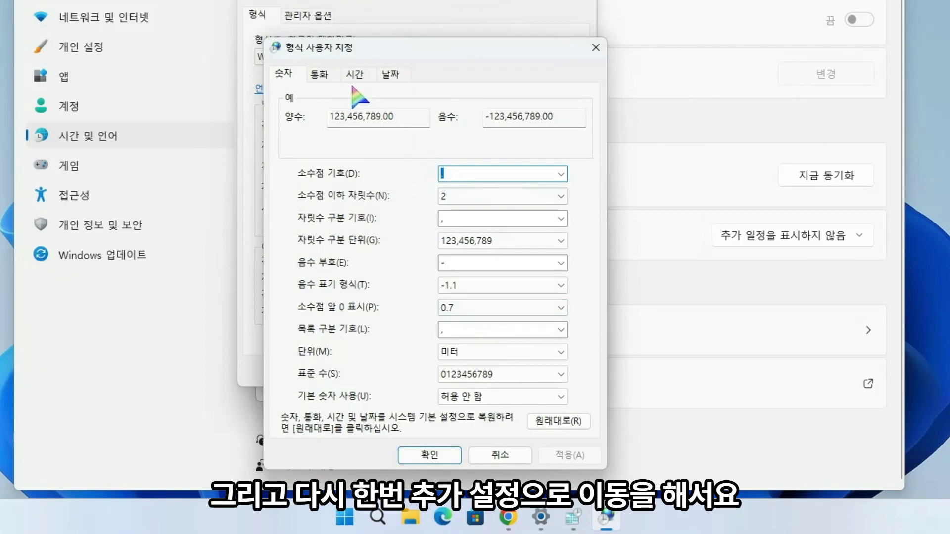
left_click(393, 74)
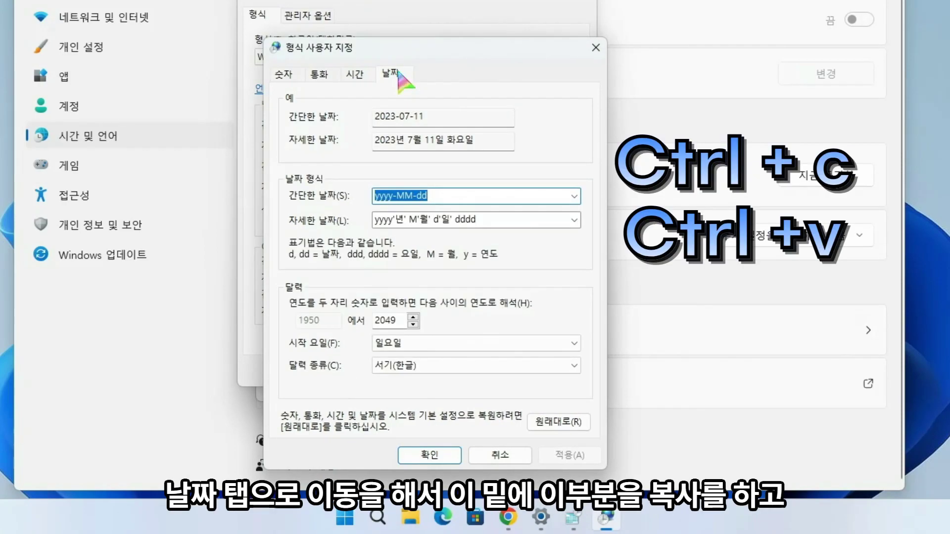
Copy the long date format yyyy'년' M'월' d'일' dddd into the short date format (간단한 날짜) and apply it
left_click(495, 221)
key("ctrl+c")
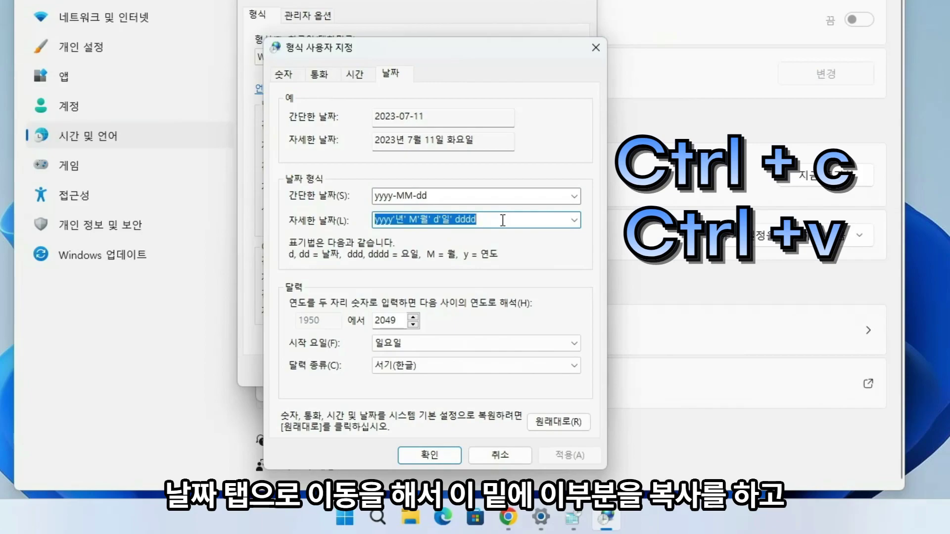
left_click(437, 194)
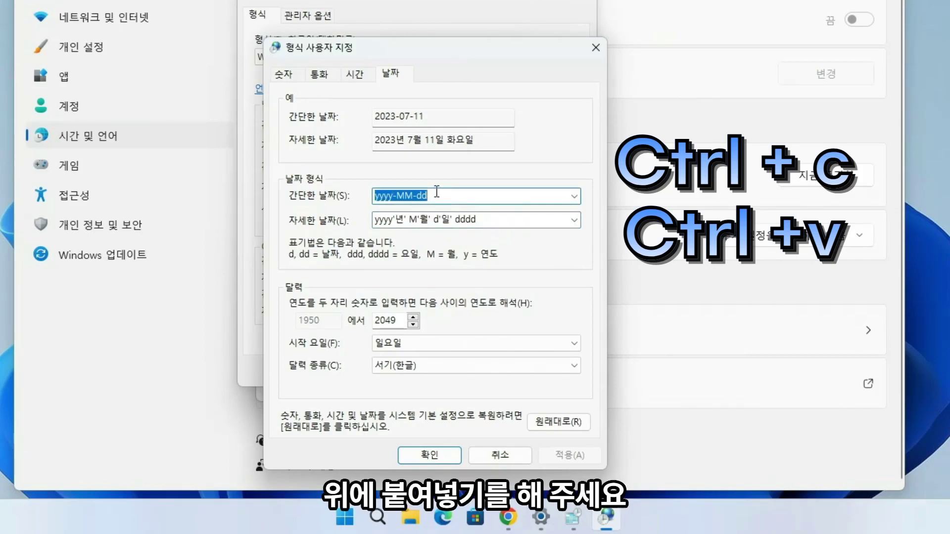
key("ctrl+v")
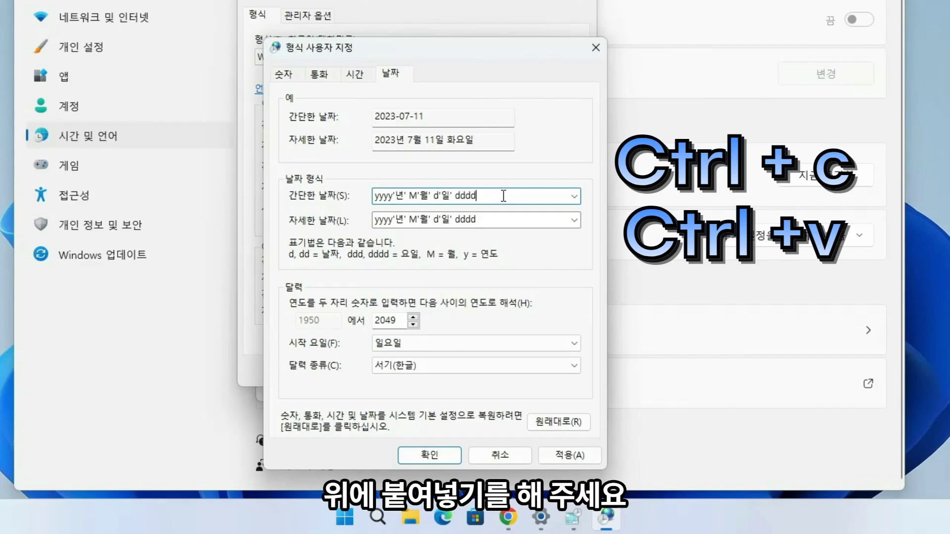
left_click(569, 455)
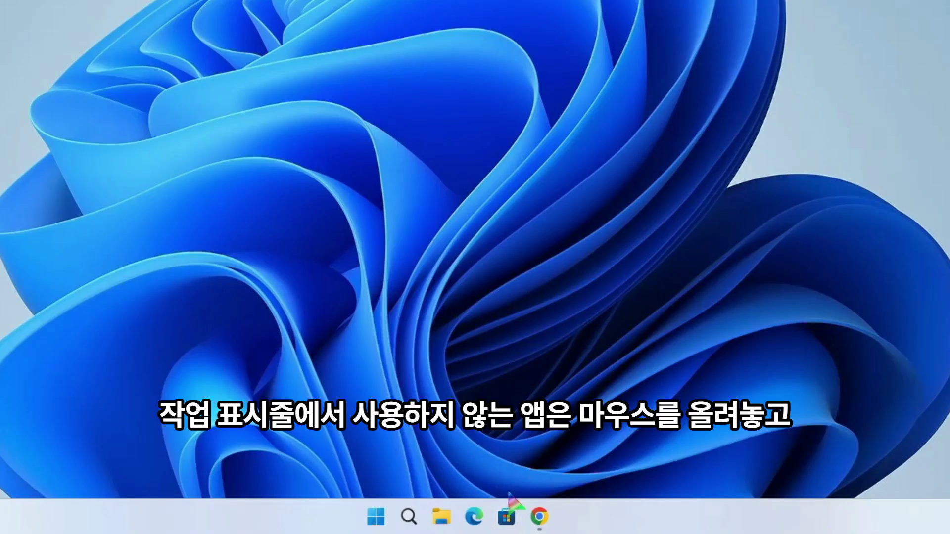
Unpin Microsoft Store from the taskbar
right_click(510, 527)
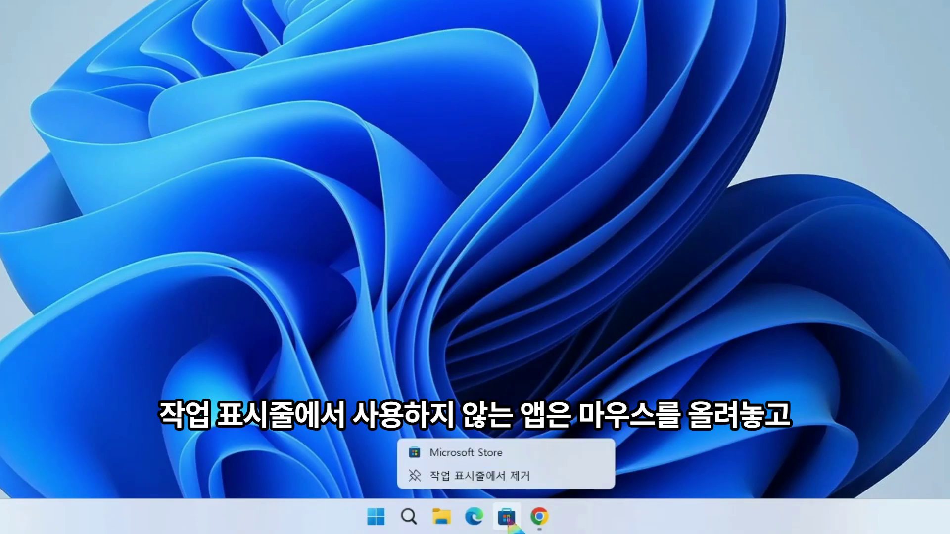
left_click(490, 476)
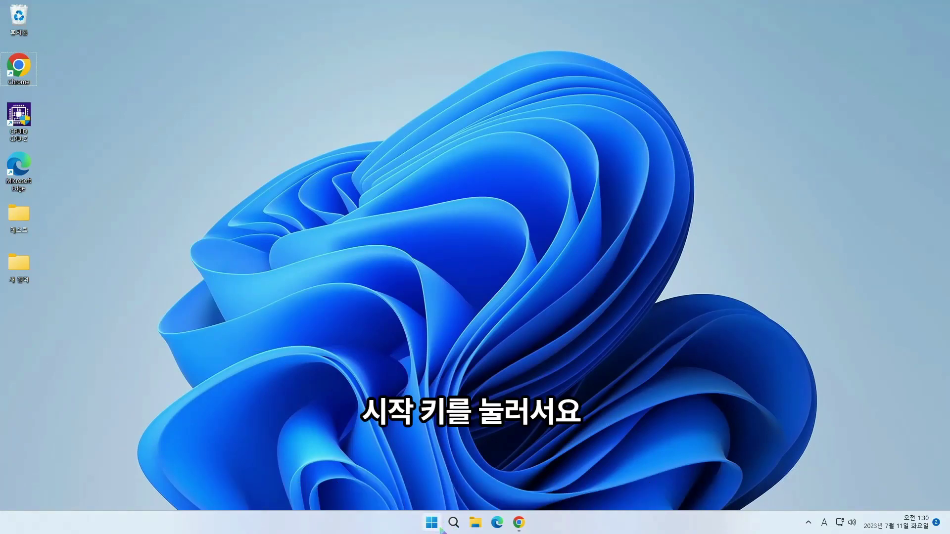
Launch Microsoft 365 (Office) from the pinned apps in Start and close its window
left_click(432, 523)
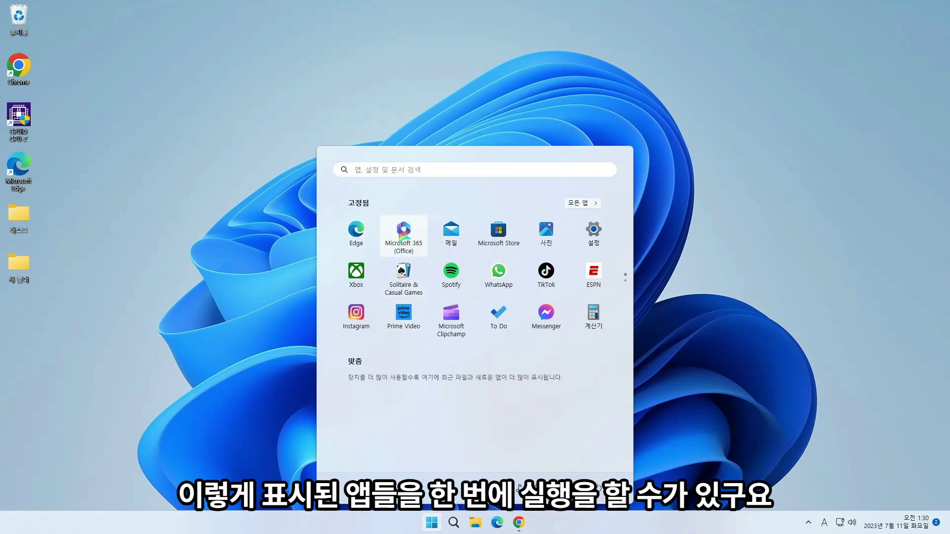
left_click(399, 227)
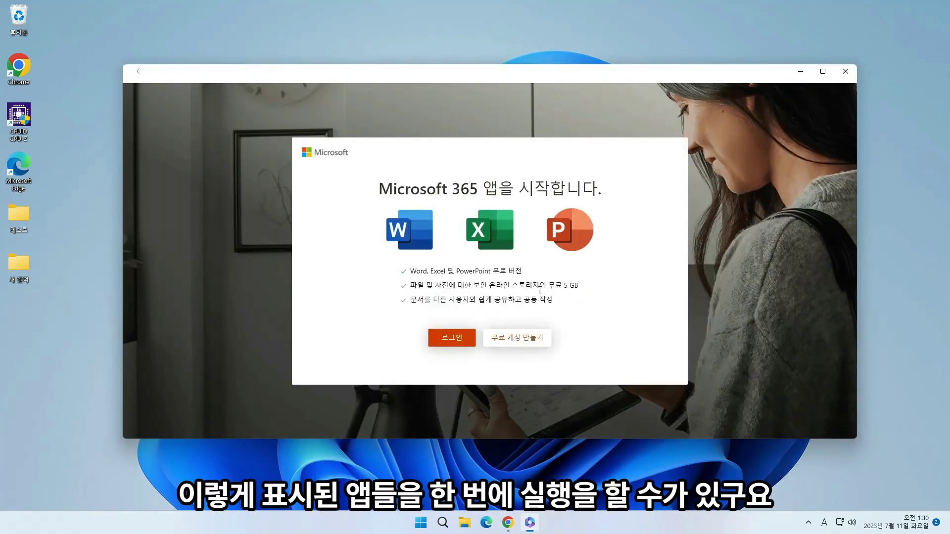
left_click(845, 71)
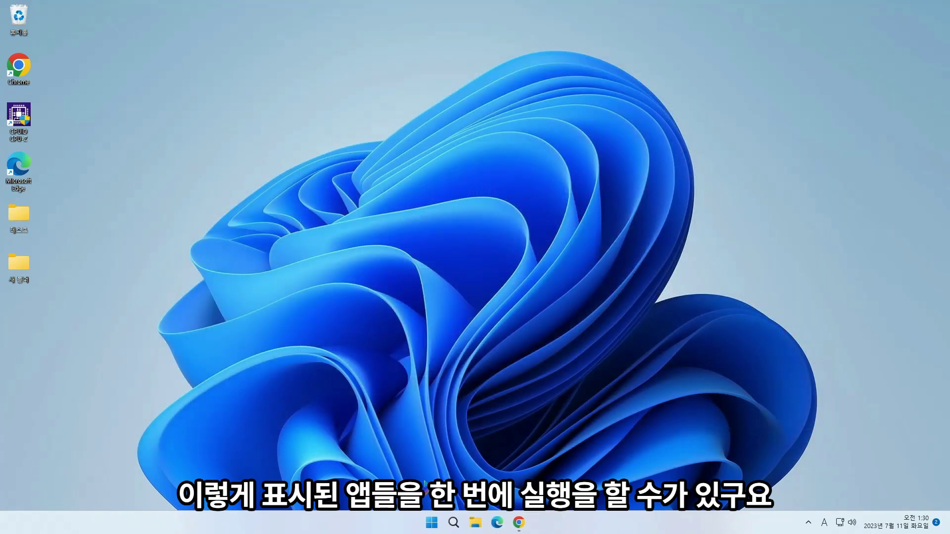
Reopen Start and move the pinned Microsoft 365 (Office) app to the second page of pinned apps
key("super")
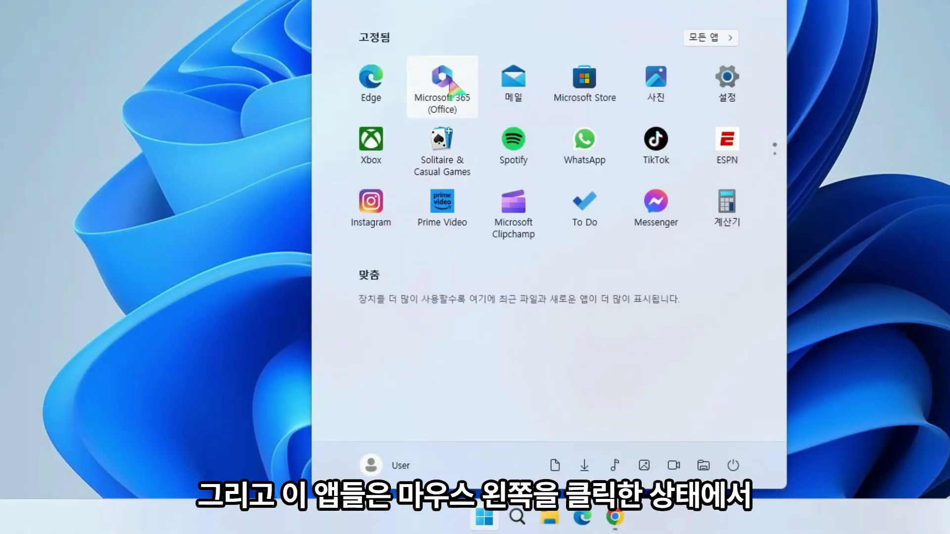
left_click_drag(449, 76, 544, 236)
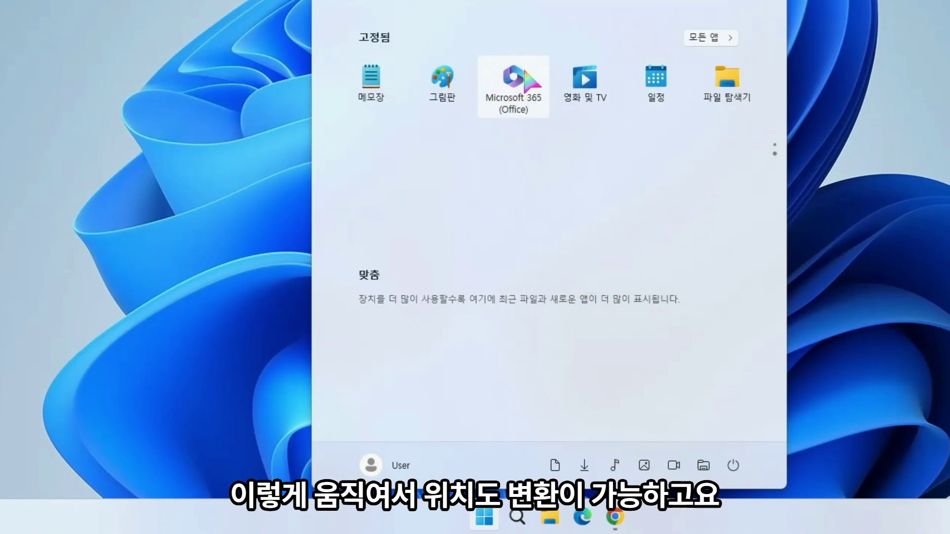
Group 메일 and Microsoft Store into a folder on the first page of pinned apps and add WhatsApp to it
scroll(479, 197, "up", 1)
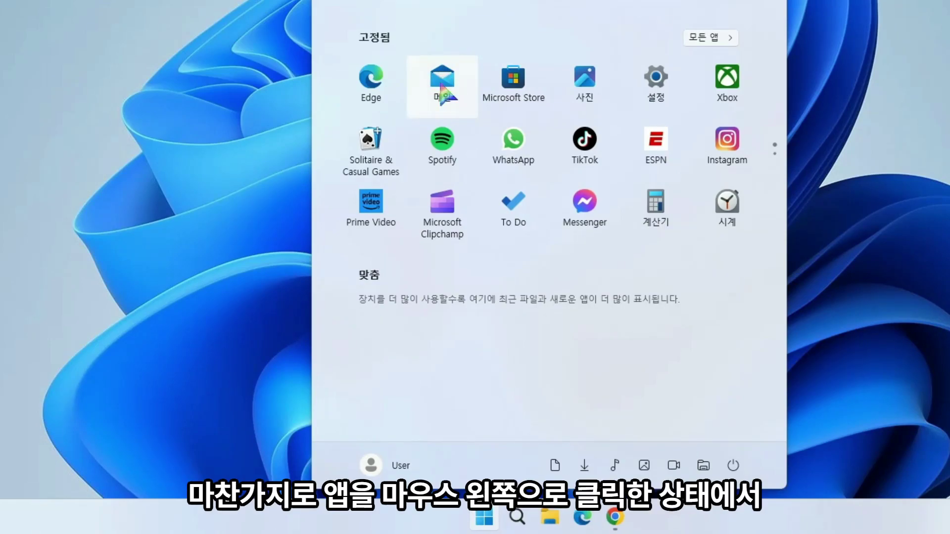
left_click_drag(441, 86, 505, 88)
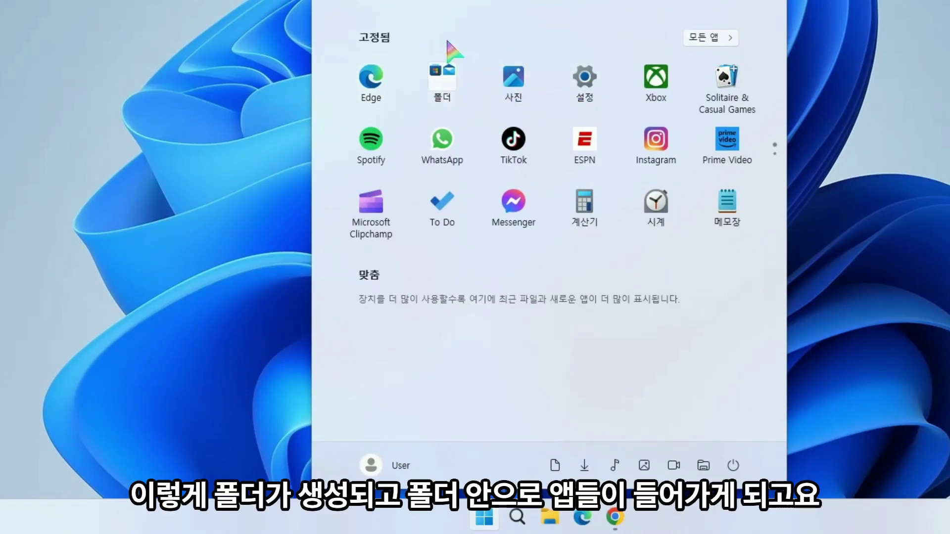
left_click_drag(433, 148, 444, 80)
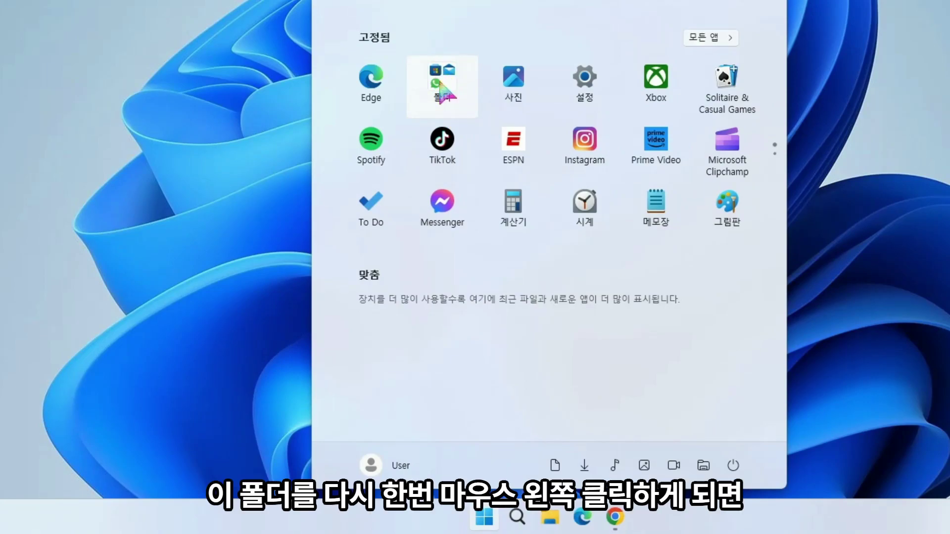
Open the new pinned apps folder, name it 수정 and close it
left_click(439, 84)
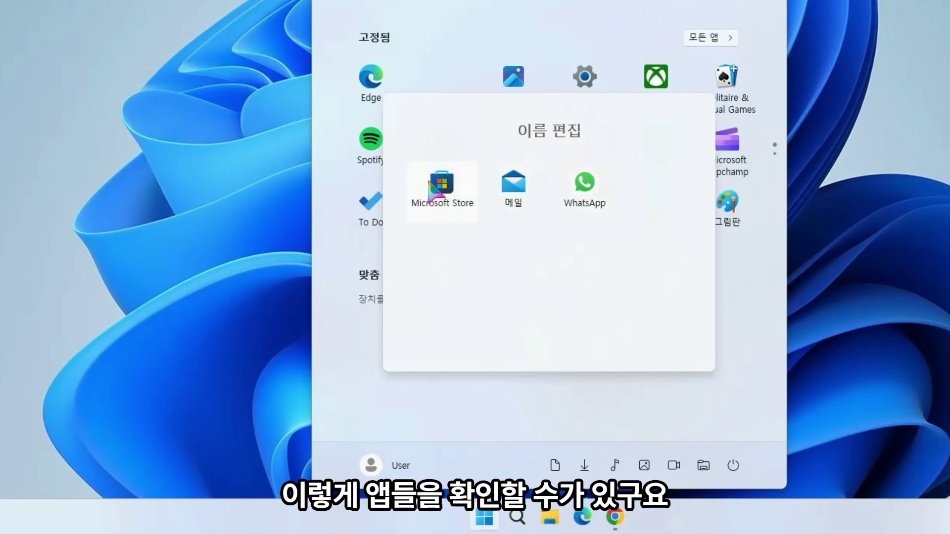
left_click(539, 124)
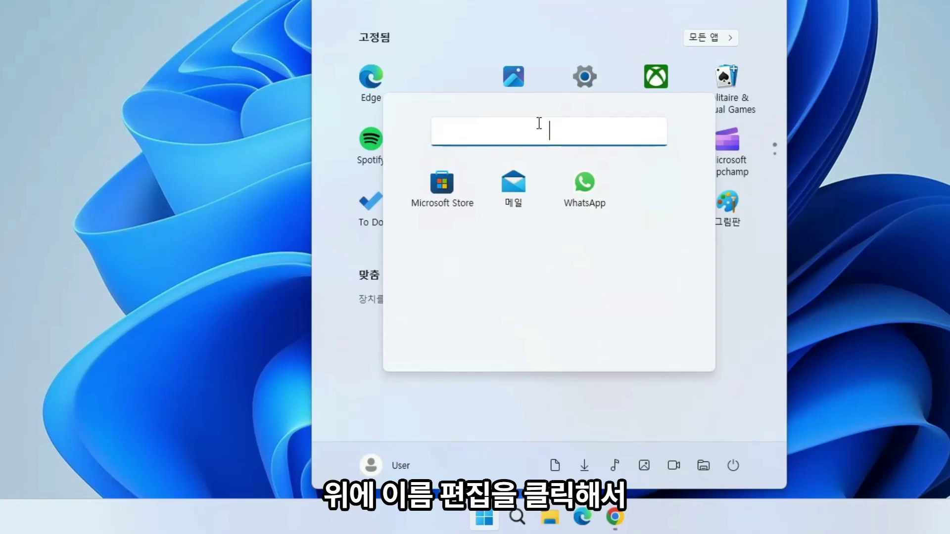
type("수정")
key("Return")
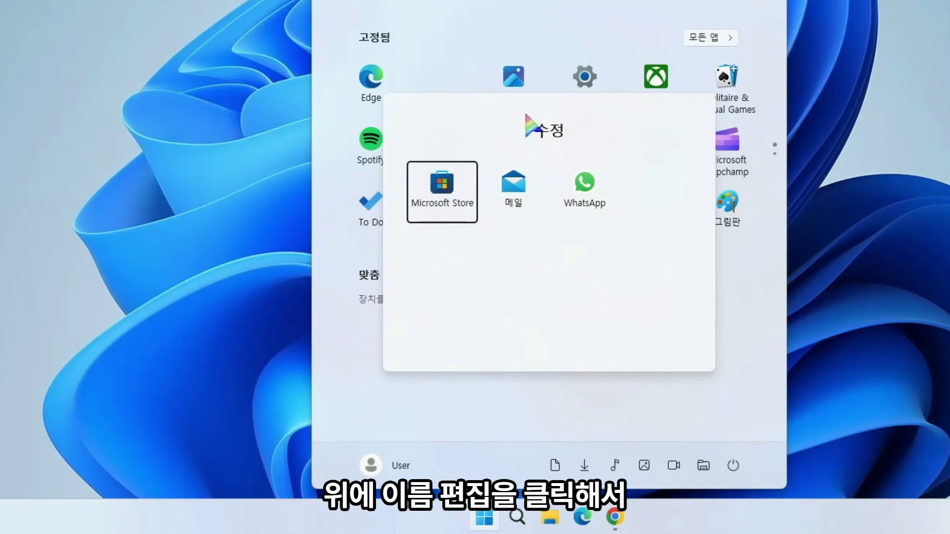
left_click(549, 403)
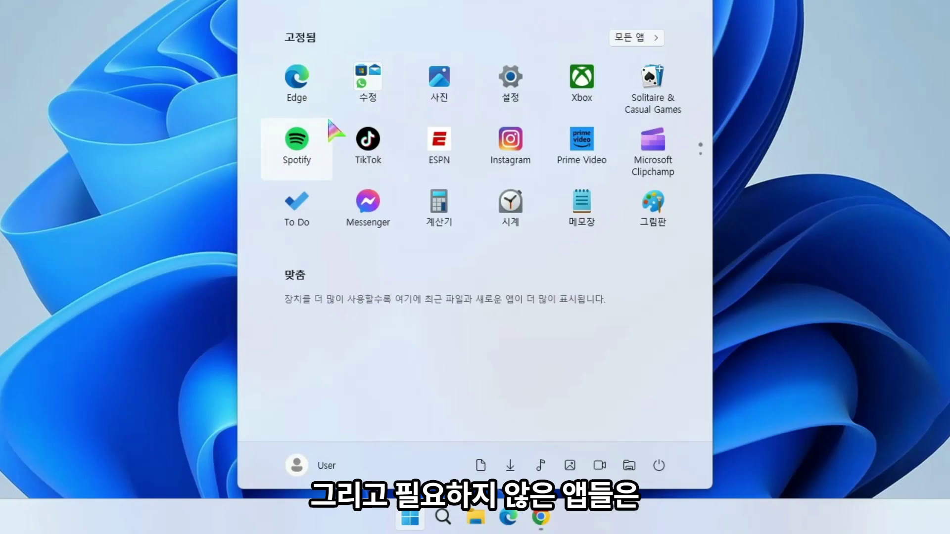
Remove Spotify from the pinned apps in Start
right_click(286, 145)
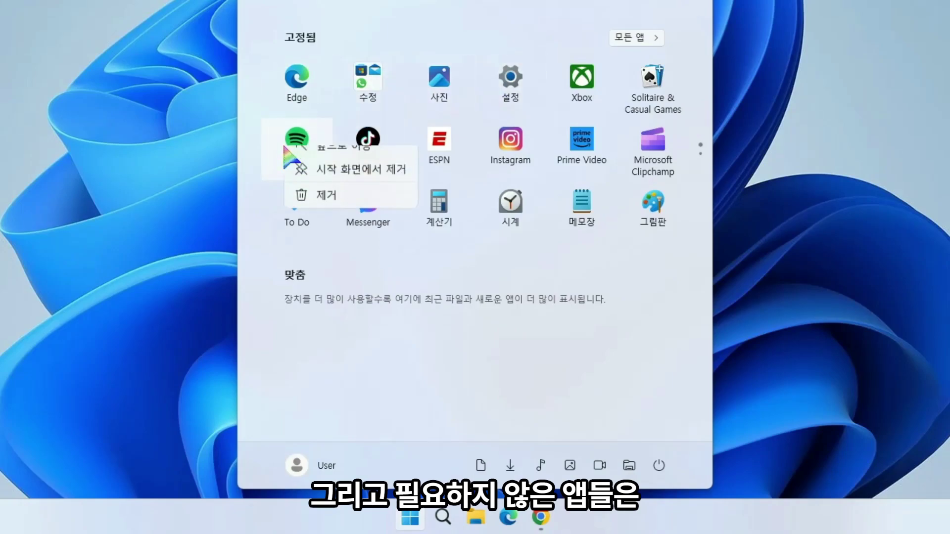
left_click(286, 144)
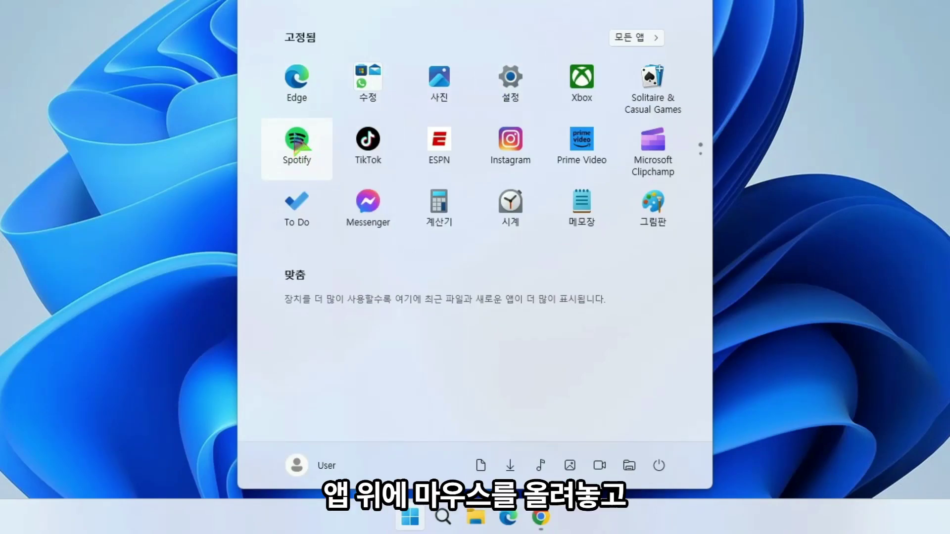
right_click(299, 140)
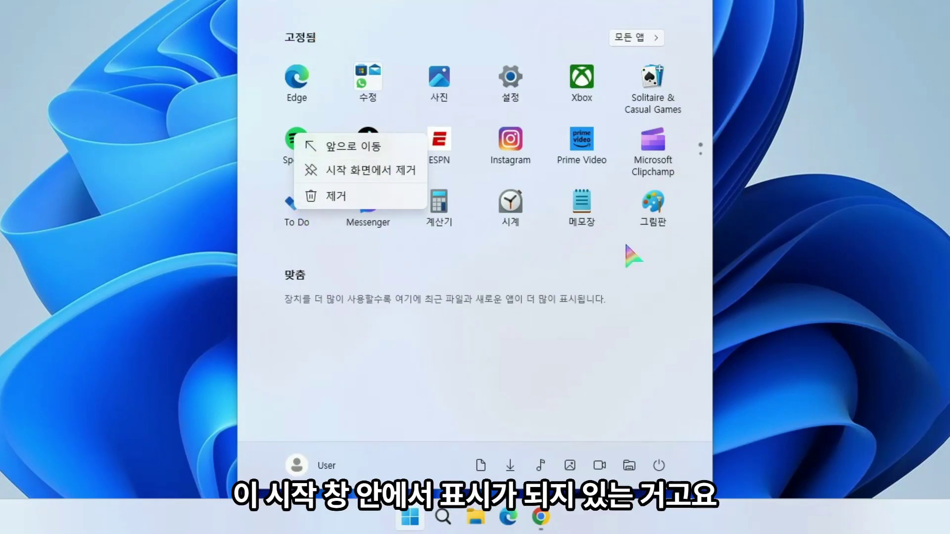
left_click(387, 202)
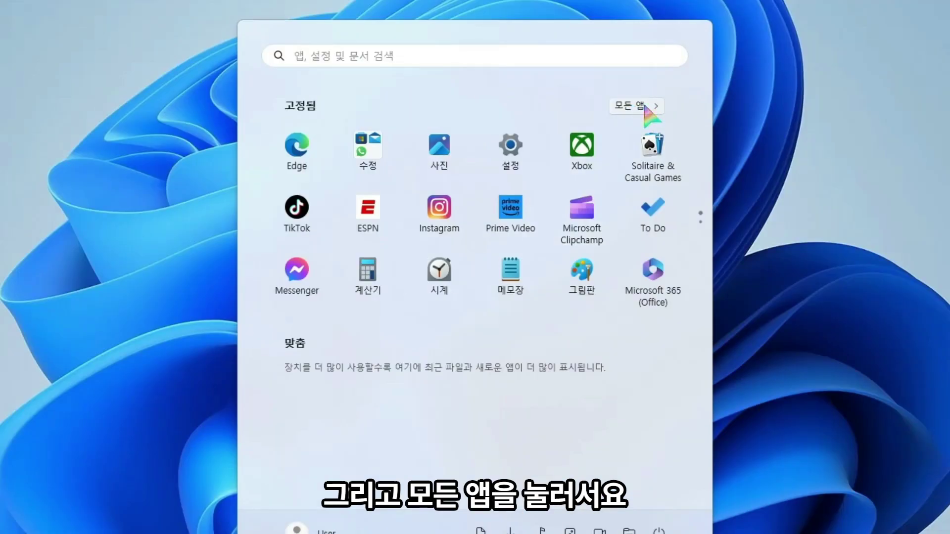
Pin 음성 녹음기 to Start from the list of all apps and return to the second page of pinned apps
left_click(601, 105)
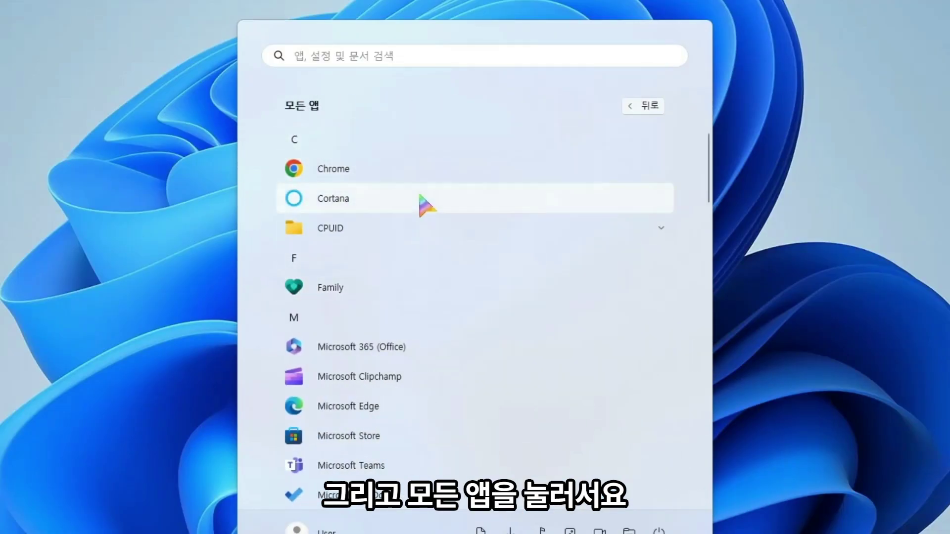
scroll(410, 232, "down", 5)
scroll(400, 255, "down", 15)
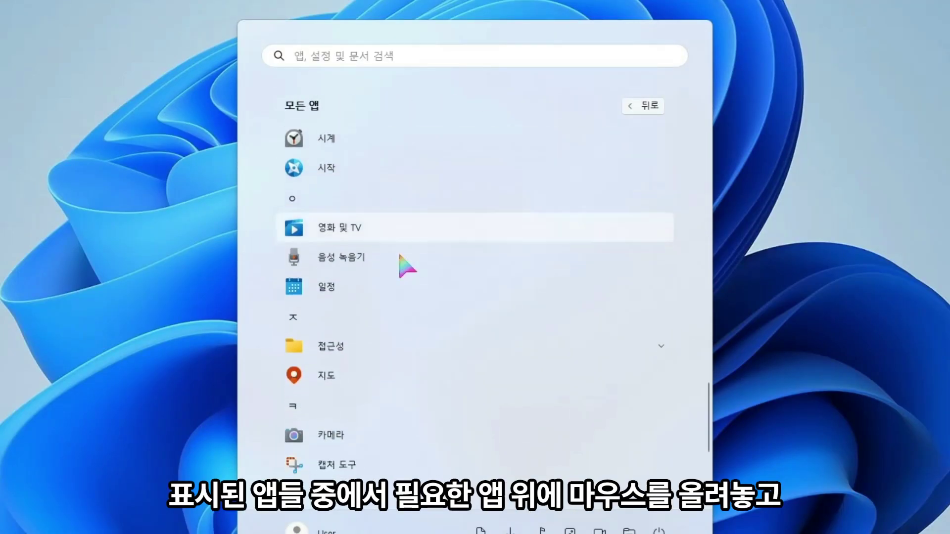
scroll(399, 256, "up", 3)
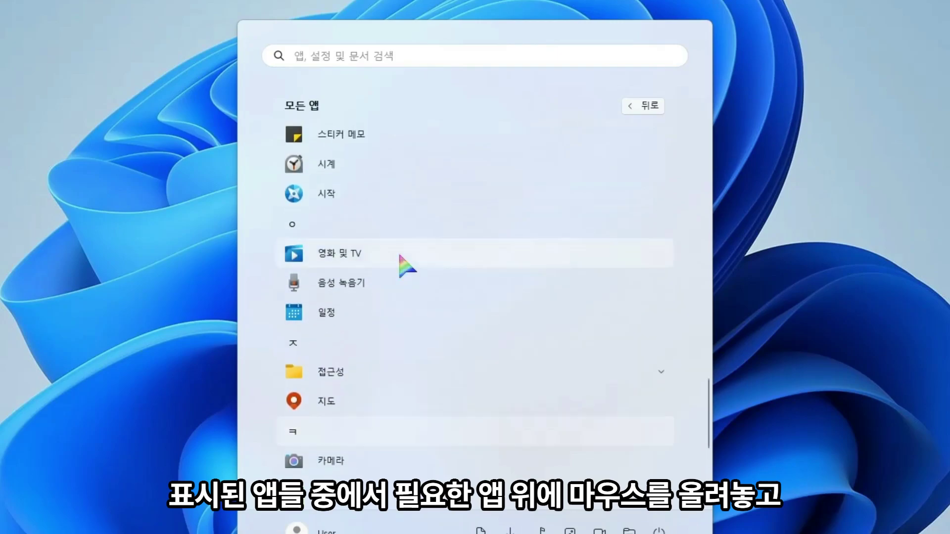
right_click(324, 284)
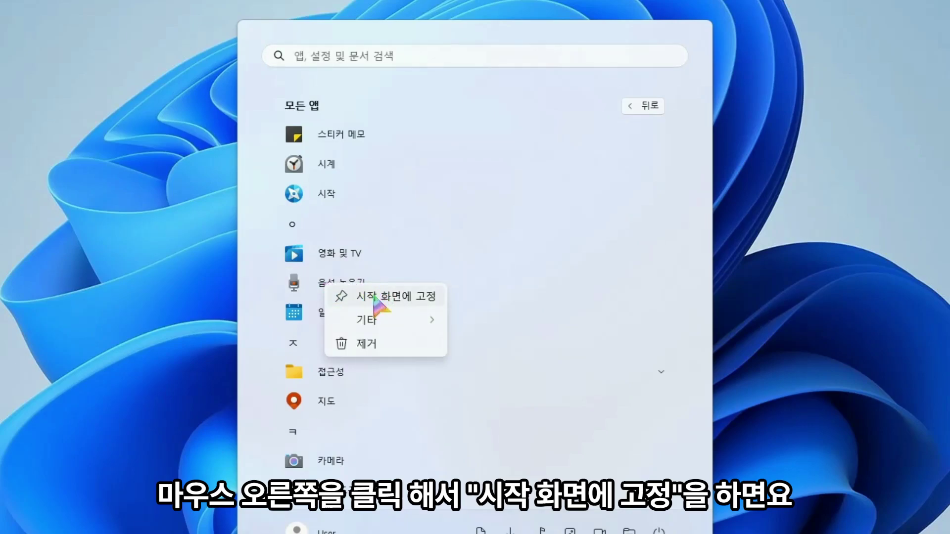
left_click(373, 296)
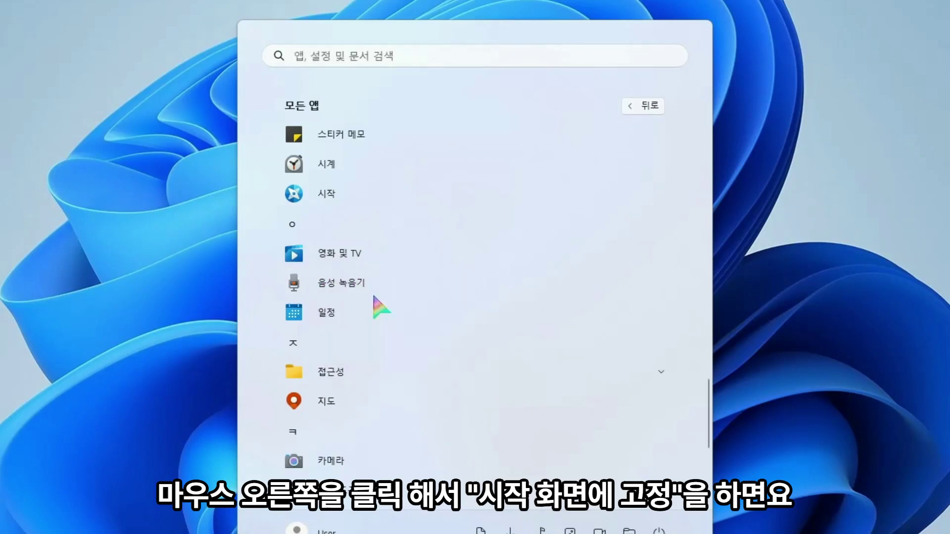
left_click(640, 106)
scroll(510, 178, "down", 1)
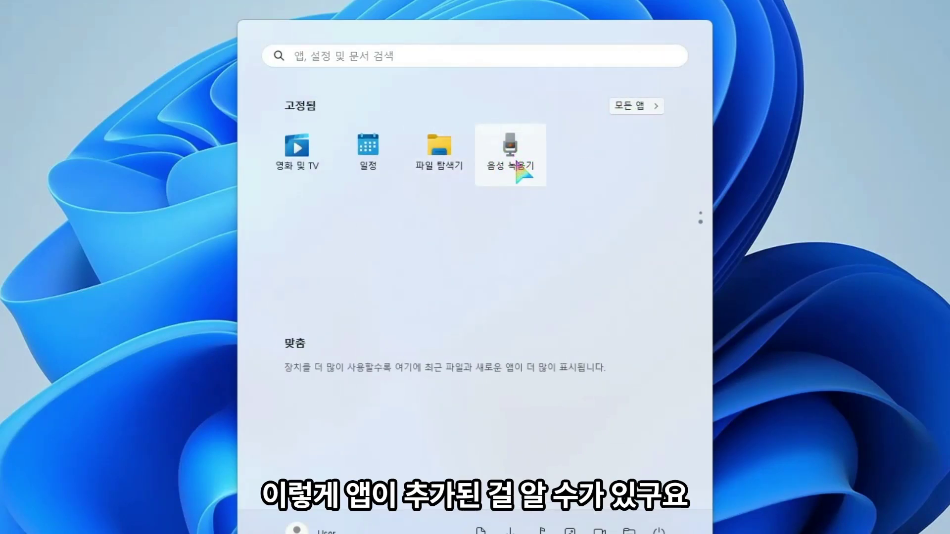
Flip back and forth between the two pages of pinned apps to review what each page holds
scroll(514, 163, "up", 1)
scroll(559, 215, "down", 1)
scroll(559, 215, "up", 1)
mouse_move(701, 232)
scroll(702, 223, "down", 1)
scroll(702, 224, "up", 1)
scroll(699, 223, "down", 1)
scroll(647, 230, "up", 1)
scroll(643, 229, "down", 1)
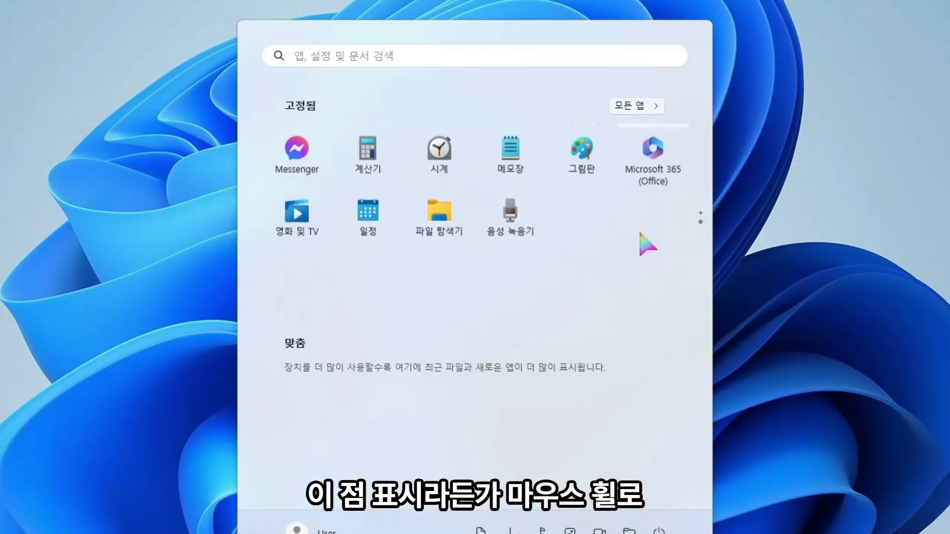
scroll(639, 230, "up", 1)
scroll(640, 230, "down", 1)
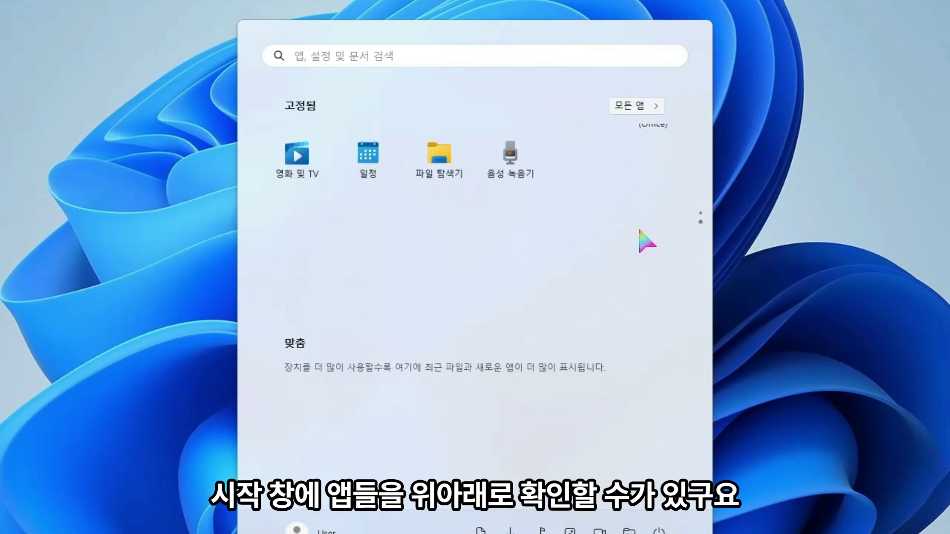
scroll(640, 230, "up", 1)
scroll(639, 231, "down", 1)
scroll(639, 231, "up", 1)
scroll(639, 231, "down", 1)
scroll(639, 232, "up", 1)
scroll(638, 230, "down", 1)
scroll(639, 230, "up", 1)
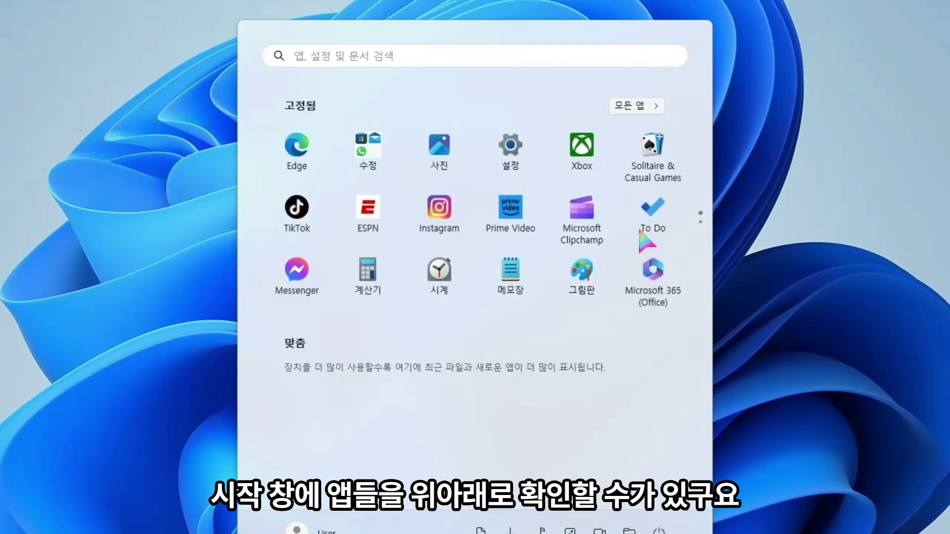
Move 음성 녹음기 from the second page of pinned apps to the first page, between 사진 and 설정
scroll(554, 207, "down", 1)
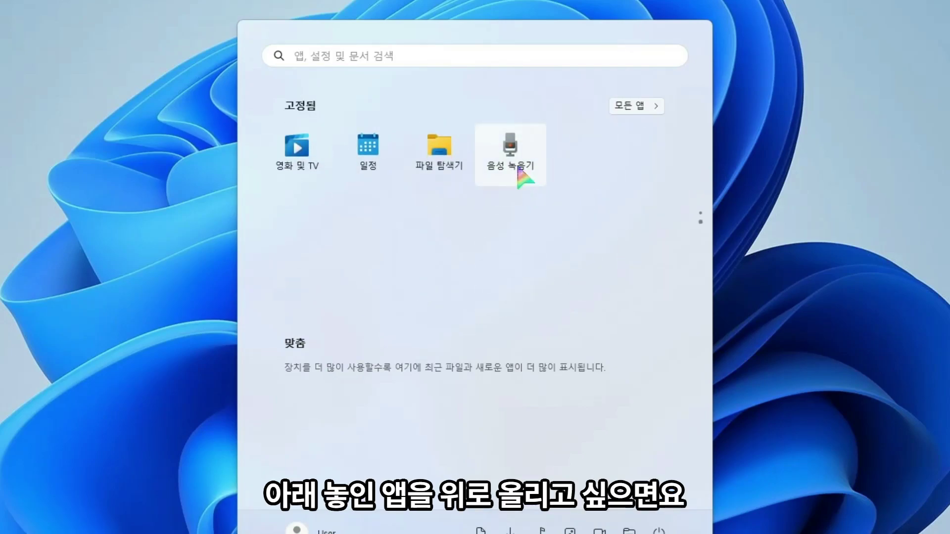
mouse_move(516, 170)
left_mouse_down()
mouse_move(522, 129)
mouse_move(493, 119)
mouse_move(555, 261)
mouse_move(597, 296)
mouse_move(565, 365)
mouse_move(484, 156)
mouse_move(508, 159)
left_mouse_up()
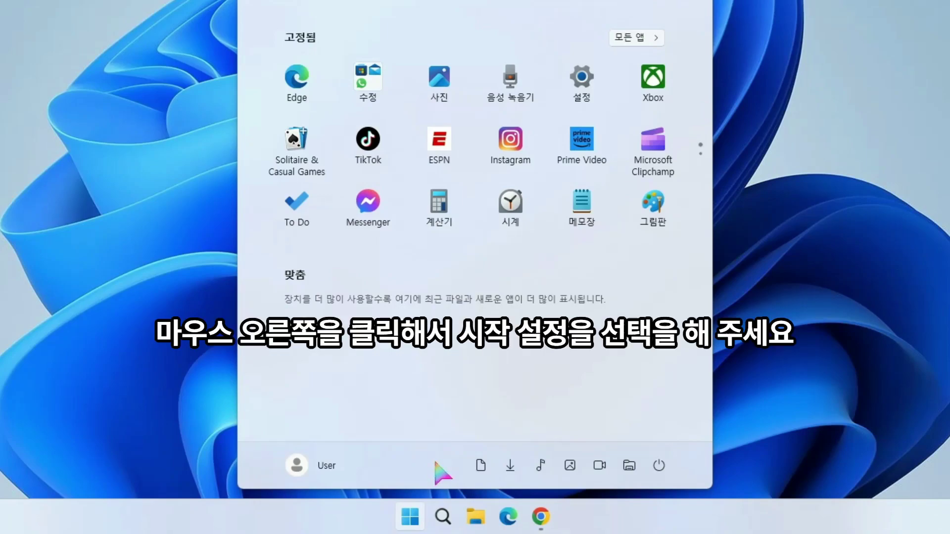
Open the Start settings (시작 설정) from the Start menu and go to the 폴더 page
right_click(435, 463)
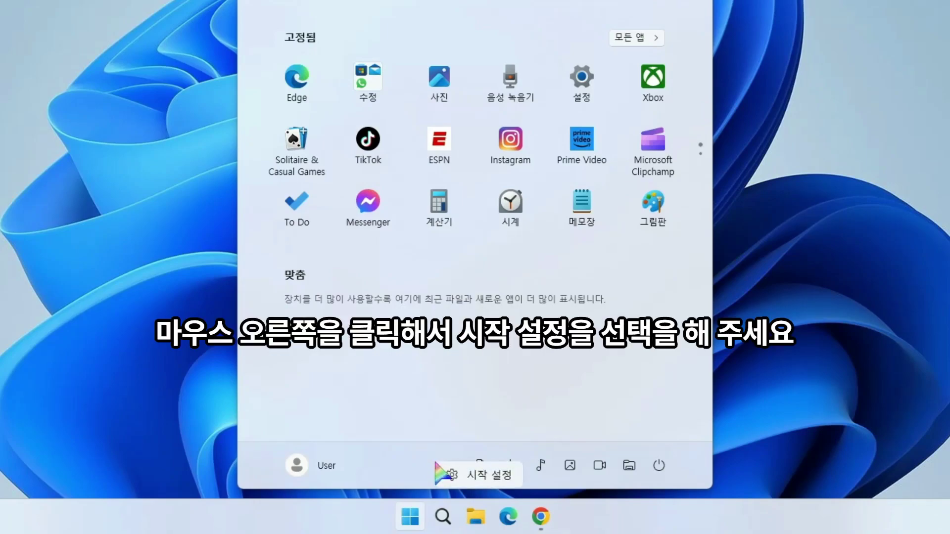
left_click(494, 476)
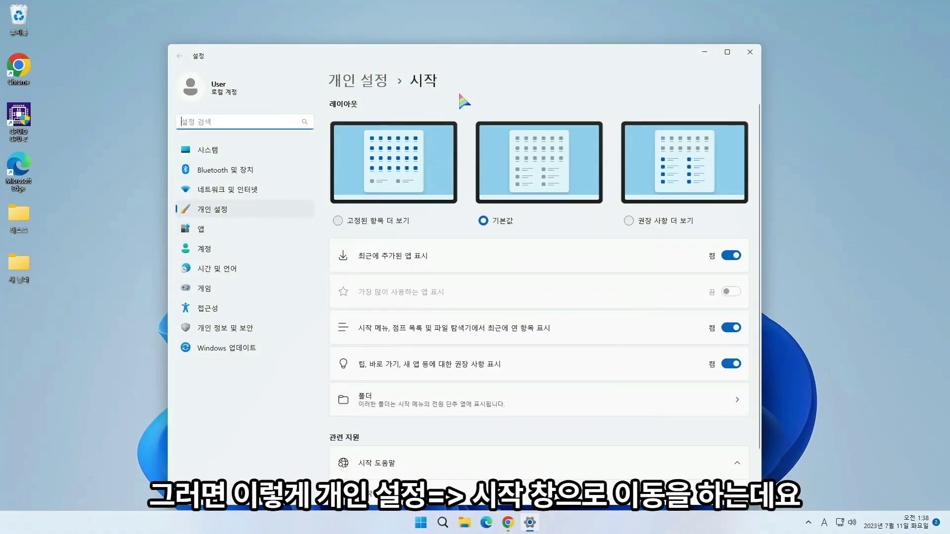
left_click(423, 398)
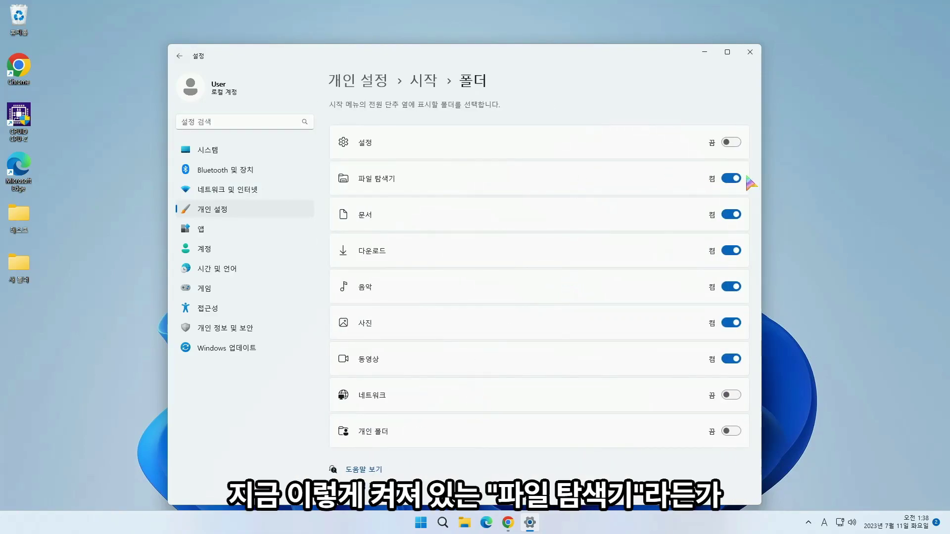
Turn off the 파일 탐색기, 문서, 다운로드, 동영상, 사진 and 음악 folders shown beside the Start power button
left_click(731, 179)
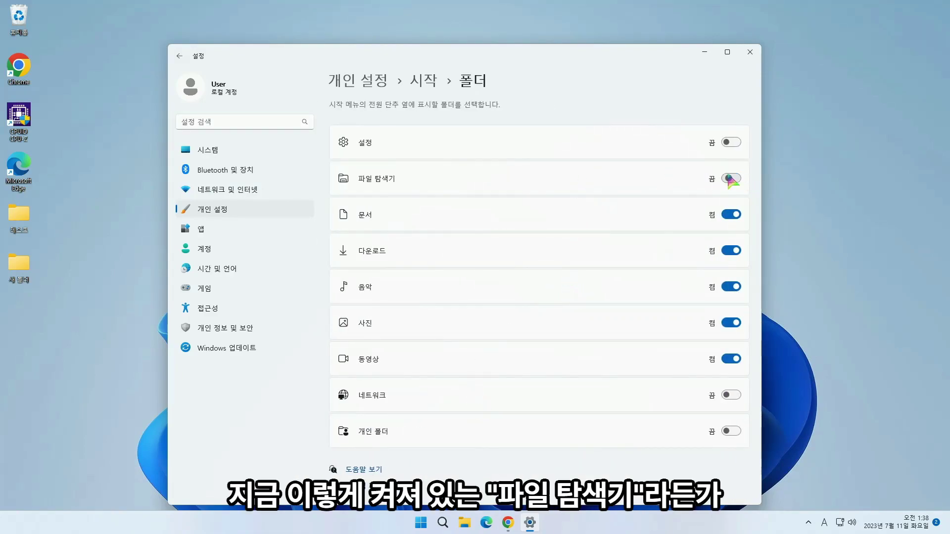
left_click(731, 214)
left_click(730, 251)
left_click(732, 358)
left_click(731, 322)
left_click(731, 286)
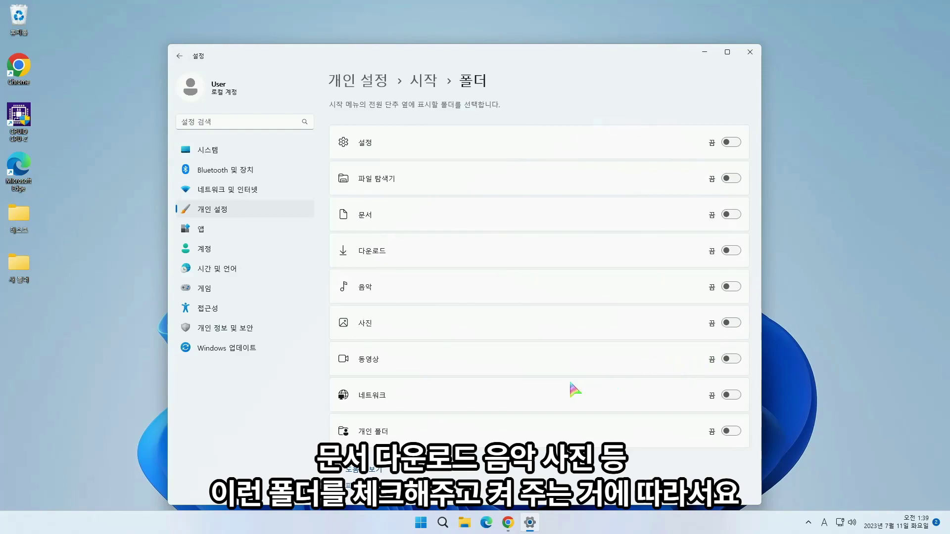
Turn on the 파일 탐색기, 문서 and 다운로드 folders one at a time, checking the shortcuts in Start after each
left_click(731, 178)
left_click(422, 528)
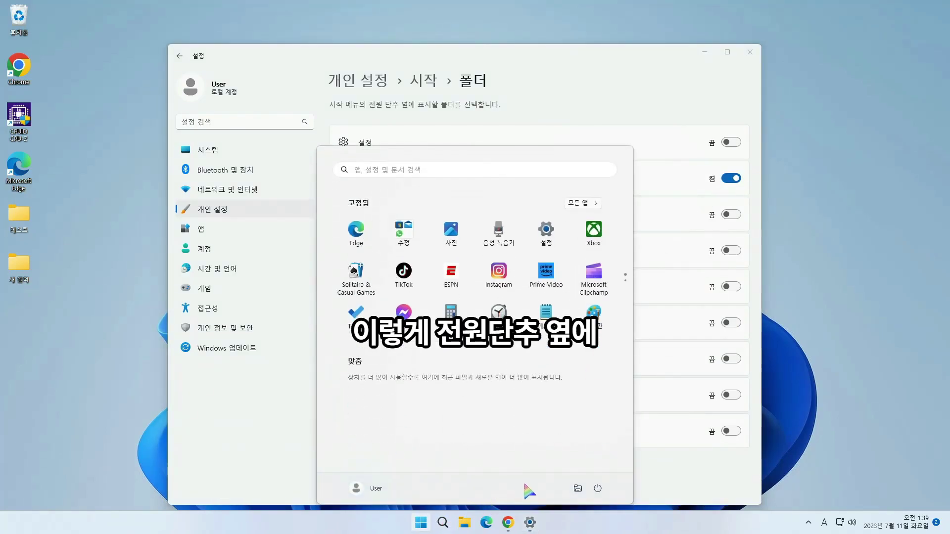
left_click(734, 216)
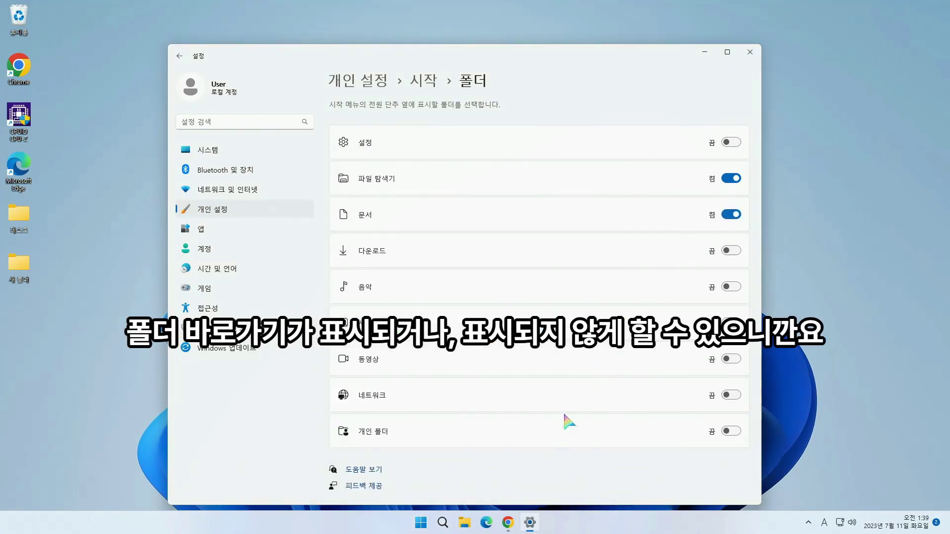
left_click(421, 522)
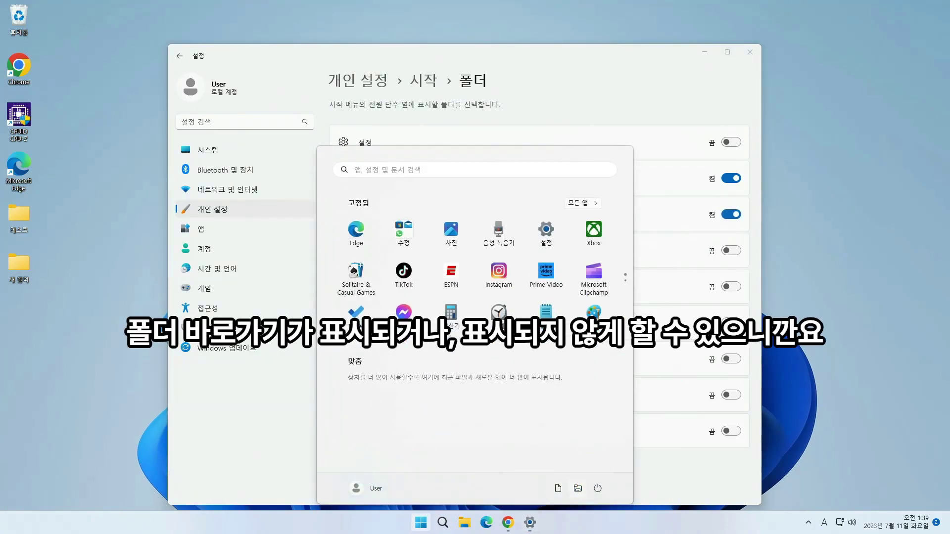
left_click(737, 248)
left_click(421, 522)
Turn the 다운로드, 문서 and 파일 탐색기 folders off again and open Start to check the area beside the power button
left_click(733, 249)
left_click(731, 215)
left_click(731, 179)
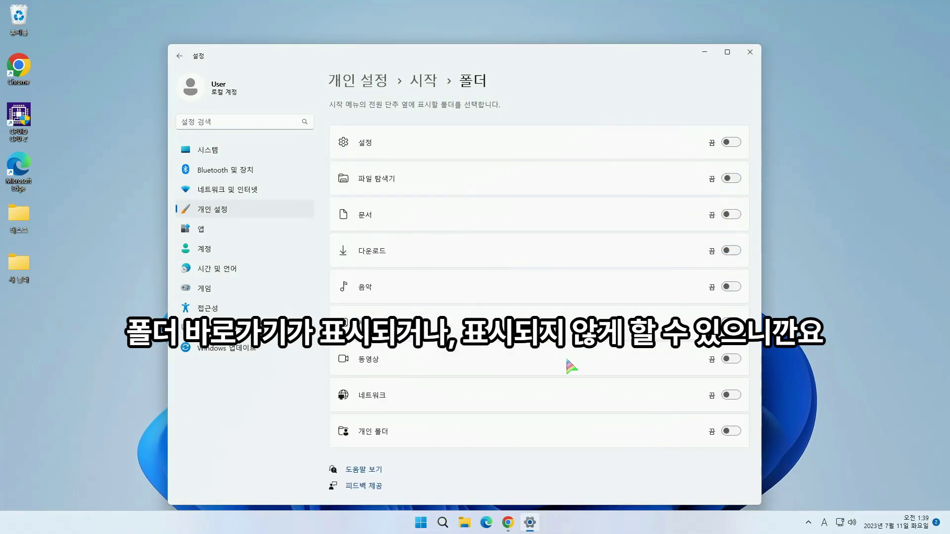
left_click(421, 522)
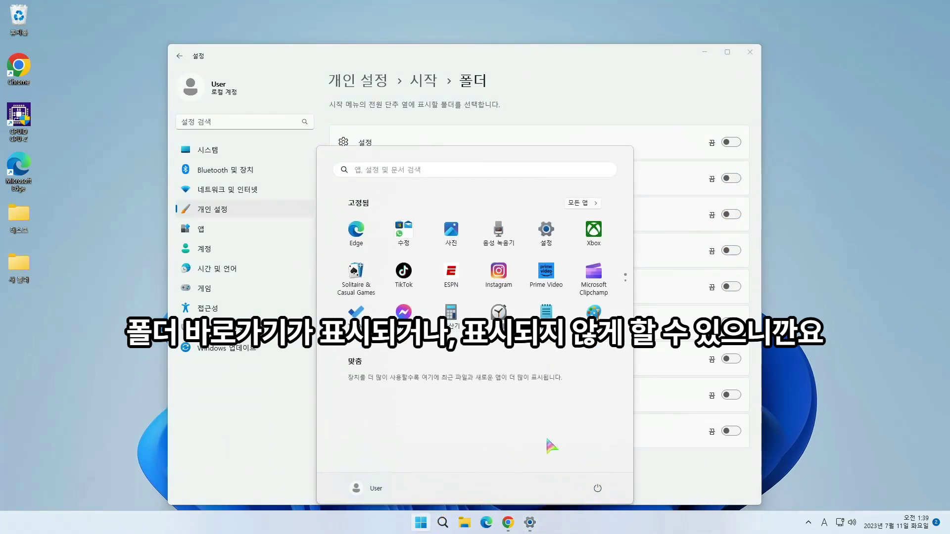